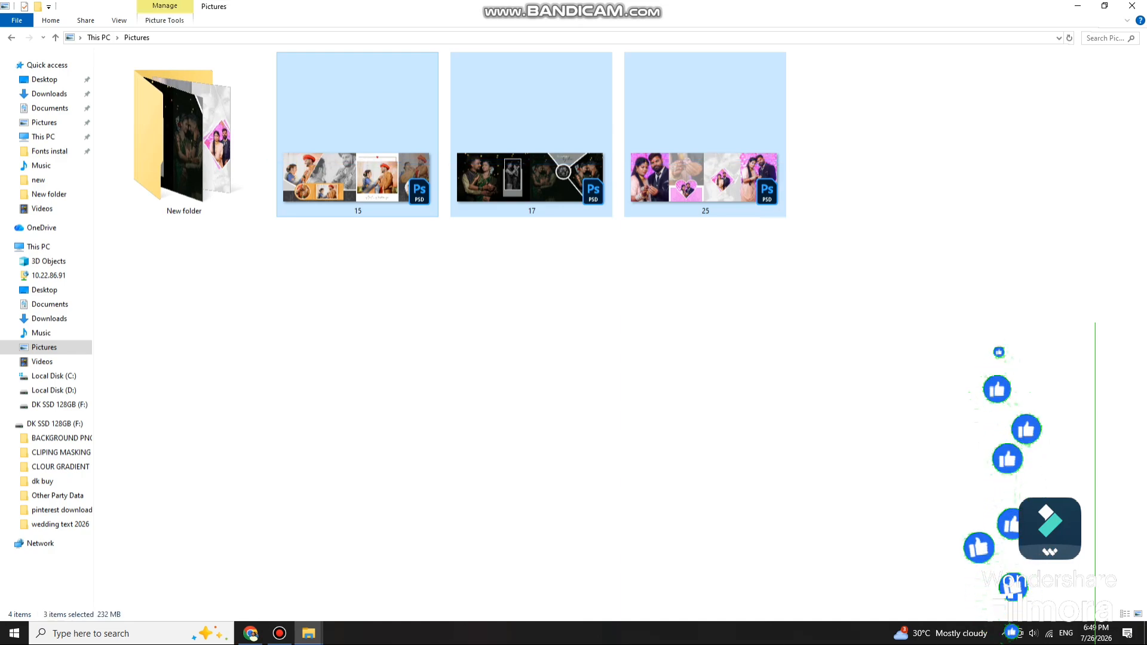
# Step: Find the 15 PSD in Pictures and open its matching preview image 15 from New folder
pyautogui.click(358, 173)
pyautogui.click(308, 633)
pyautogui.click(375, 579)
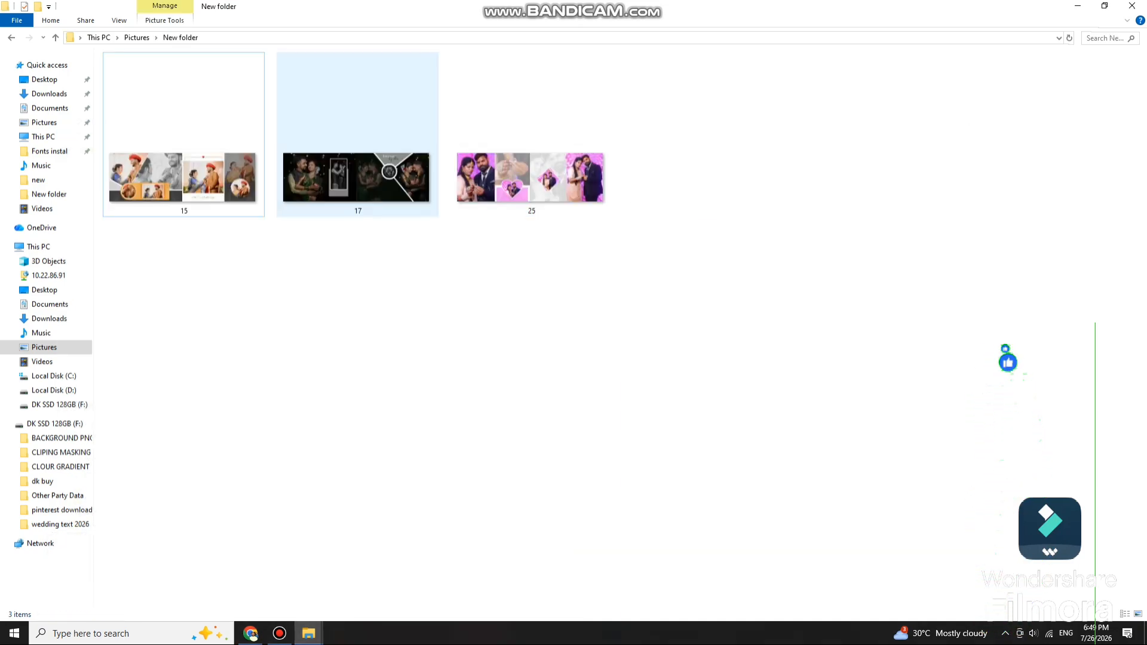
pyautogui.click(184, 174)
pyautogui.press('Return')
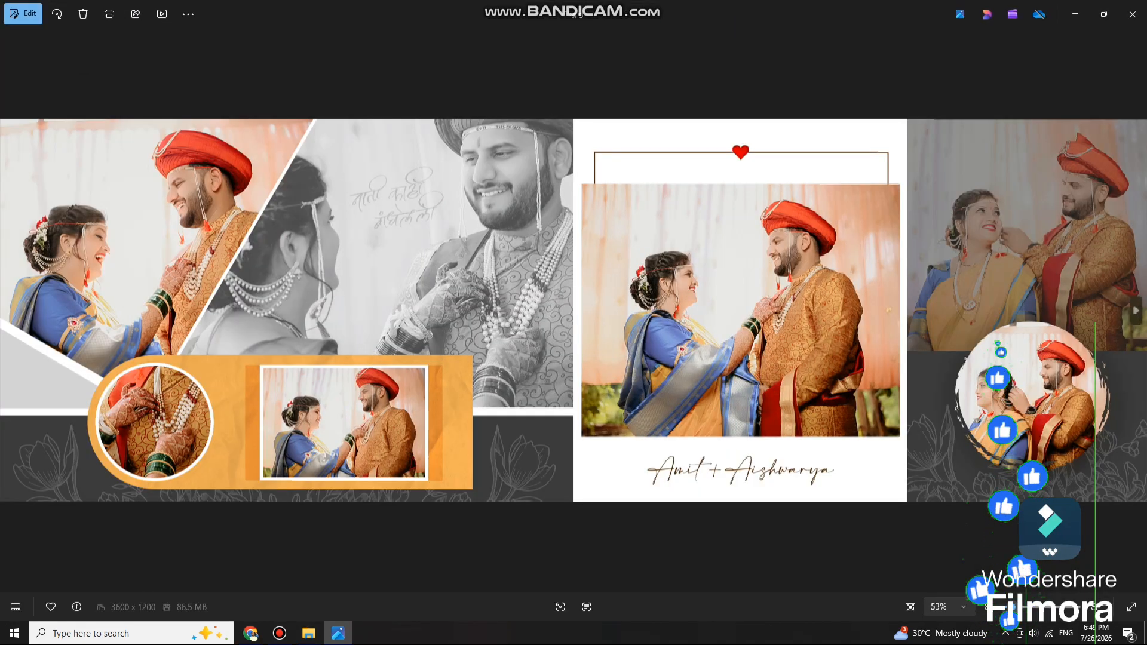
# Step: Examine the panels of wedding spread 15 up close and as a whole, and close the image
pyautogui.click(1104, 14)
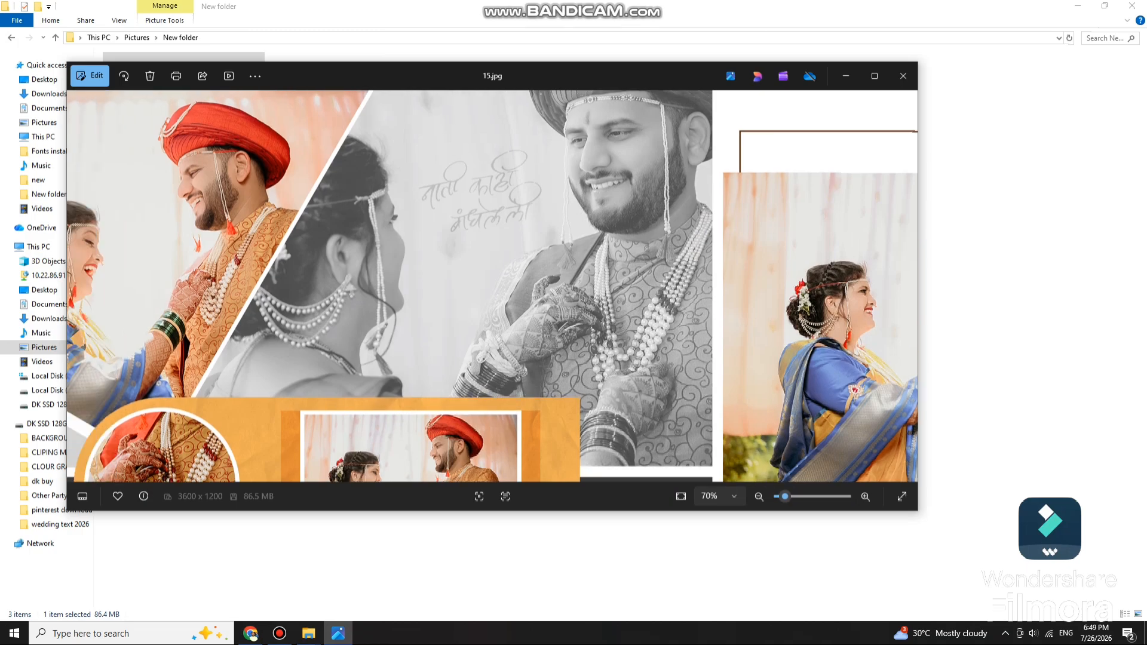
pyautogui.click(874, 76)
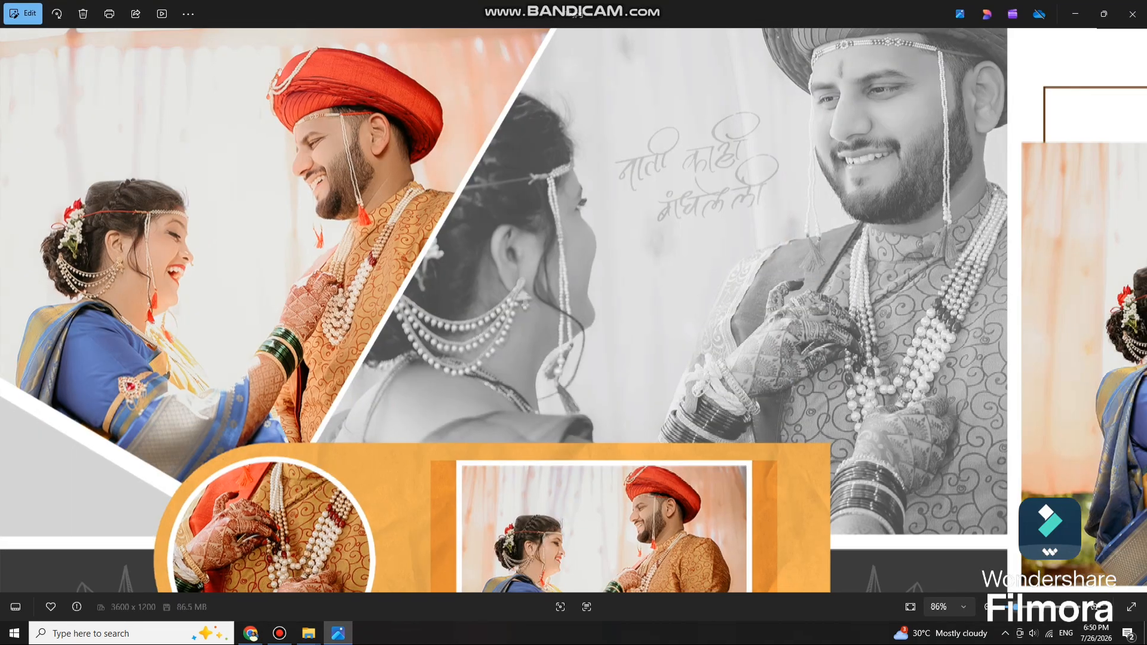
pyautogui.scroll(-4, 573, 310)
pyautogui.moveTo(693, 311)
pyautogui.mouseDown()
pyautogui.moveTo(576, 311)
pyautogui.moveTo(692, 311)
pyautogui.mouseUp()
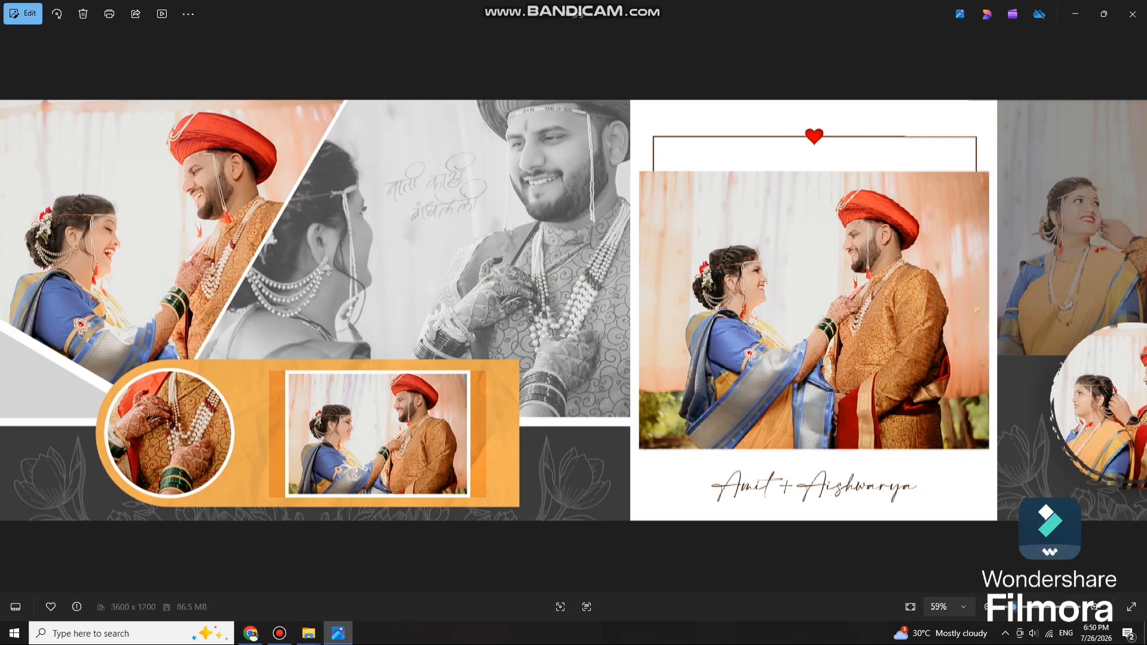
pyautogui.scroll(1, 814, 311)
pyautogui.moveTo(813, 310); pyautogui.dragTo(895, 311)
pyautogui.scroll(-2, 621, 311)
pyautogui.scroll(1, 621, 310)
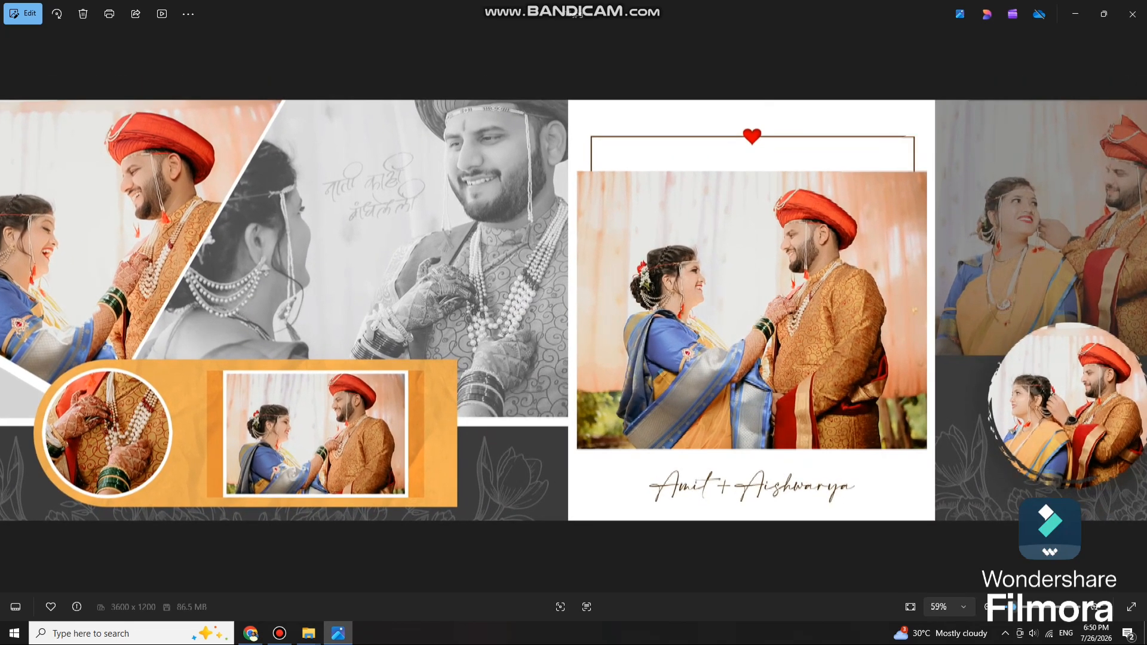
pyautogui.scroll(2, 573, 311)
pyautogui.scroll(-2, 573, 310)
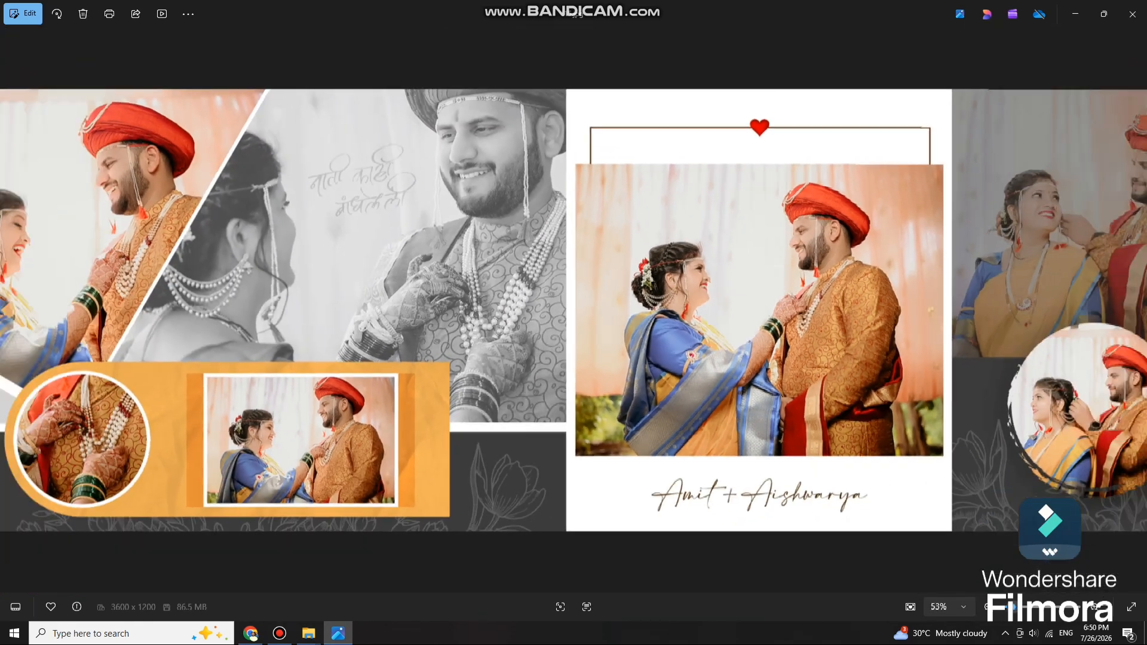
pyautogui.hotkey('alt', 'F4')
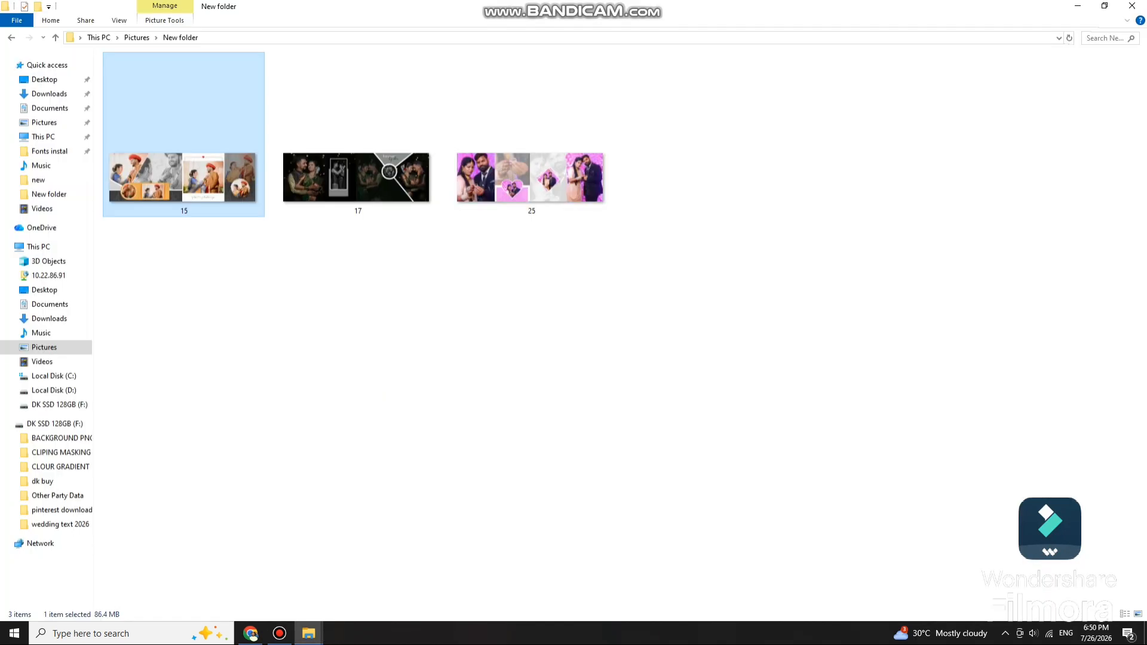
# Step: Find the 17 PSD in Pictures and open its matching preview image 17 from New folder
pyautogui.click(308, 634)
pyautogui.click(500, 584)
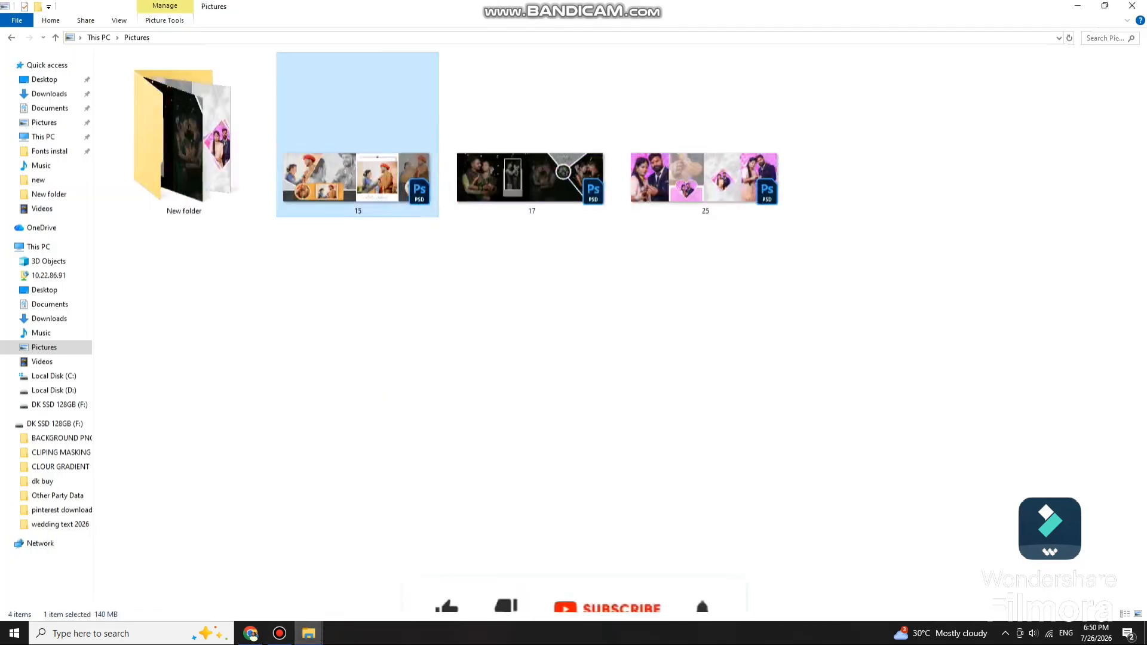
pyautogui.moveTo(881, 192); pyautogui.dragTo(538, 175)
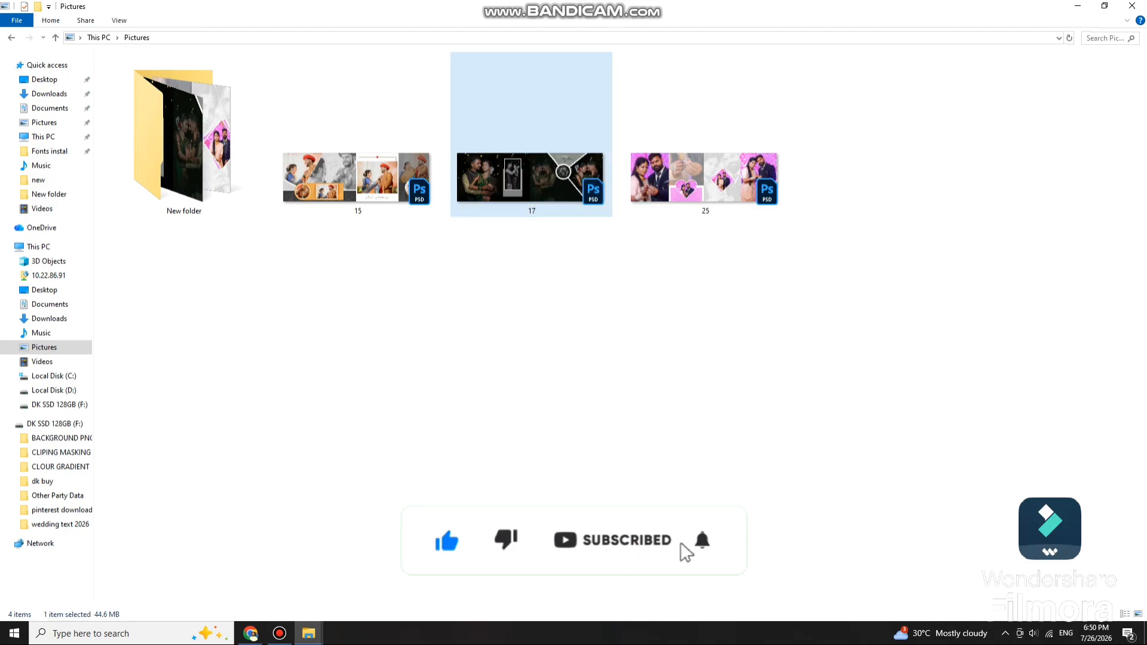
pyautogui.click(308, 633)
pyautogui.click(375, 584)
pyautogui.click(357, 178)
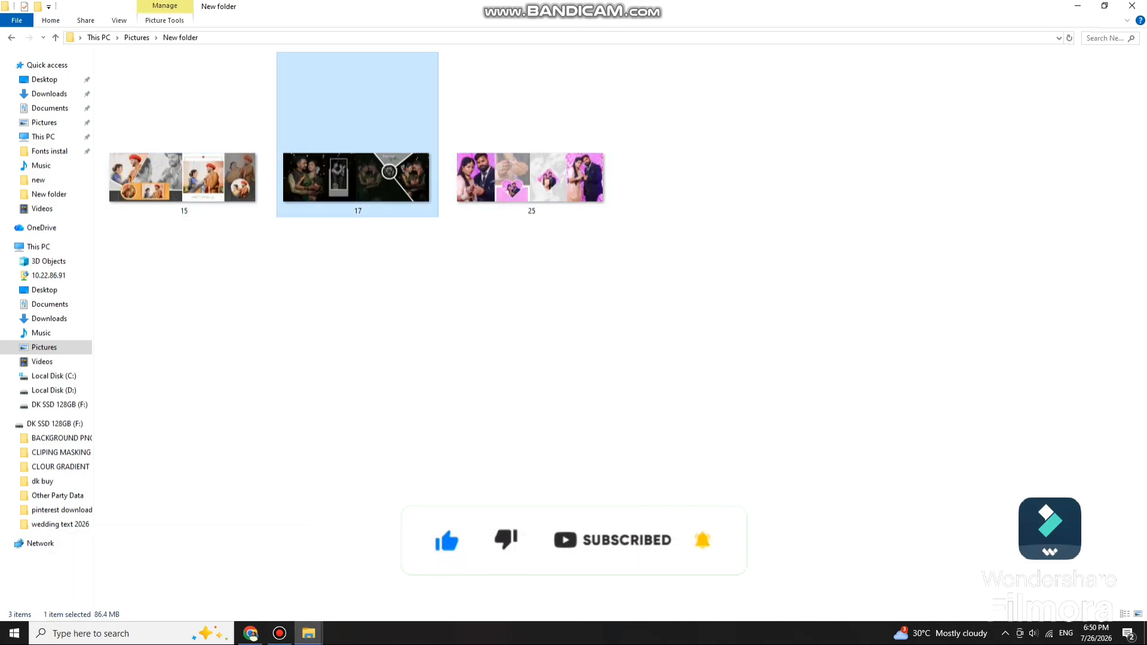
pyautogui.press('Return')
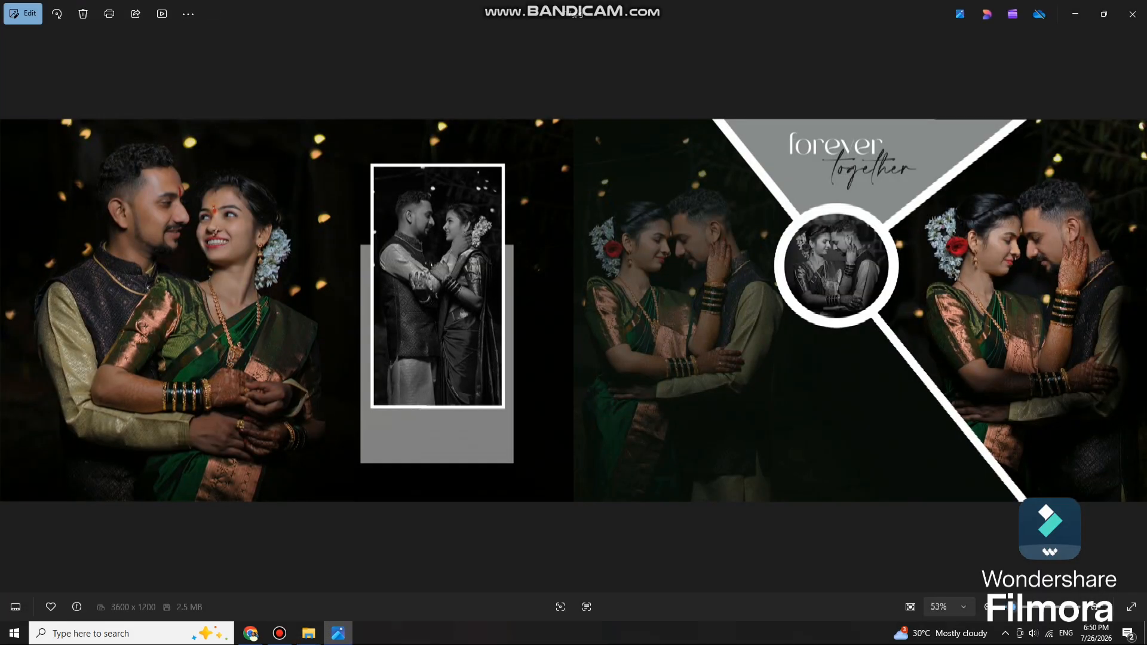
# Step: Examine the dark "forever together" spread 17 from the framed photo to the circular inset, and close the image
pyautogui.scroll(4, 574, 311)
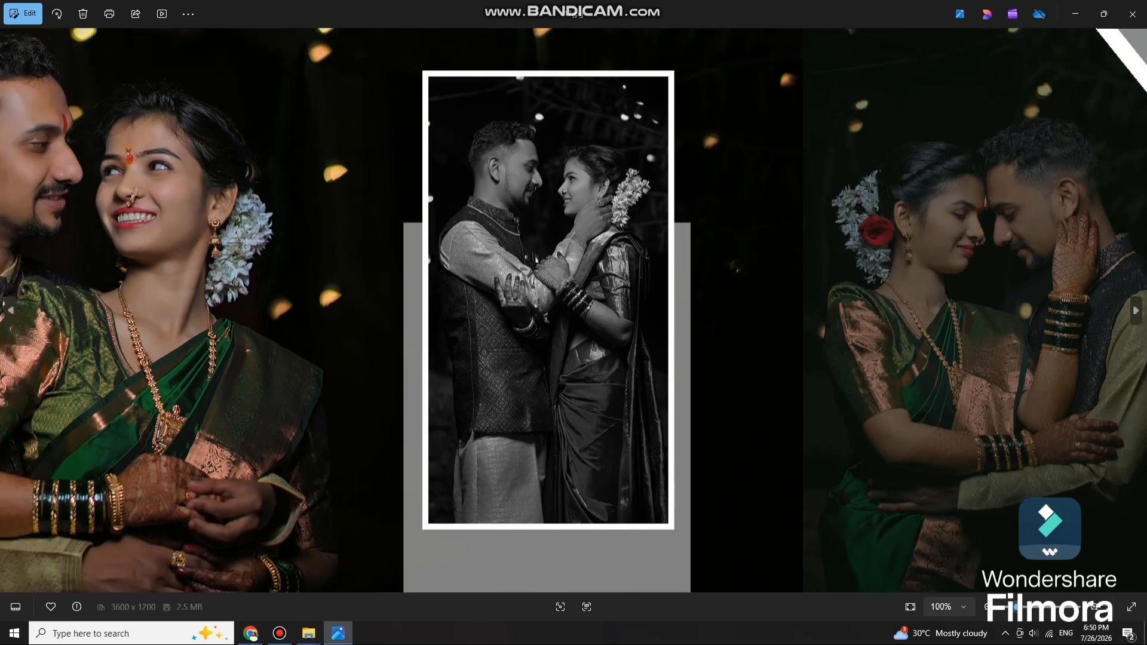
pyautogui.hscroll(10, 573, 310)
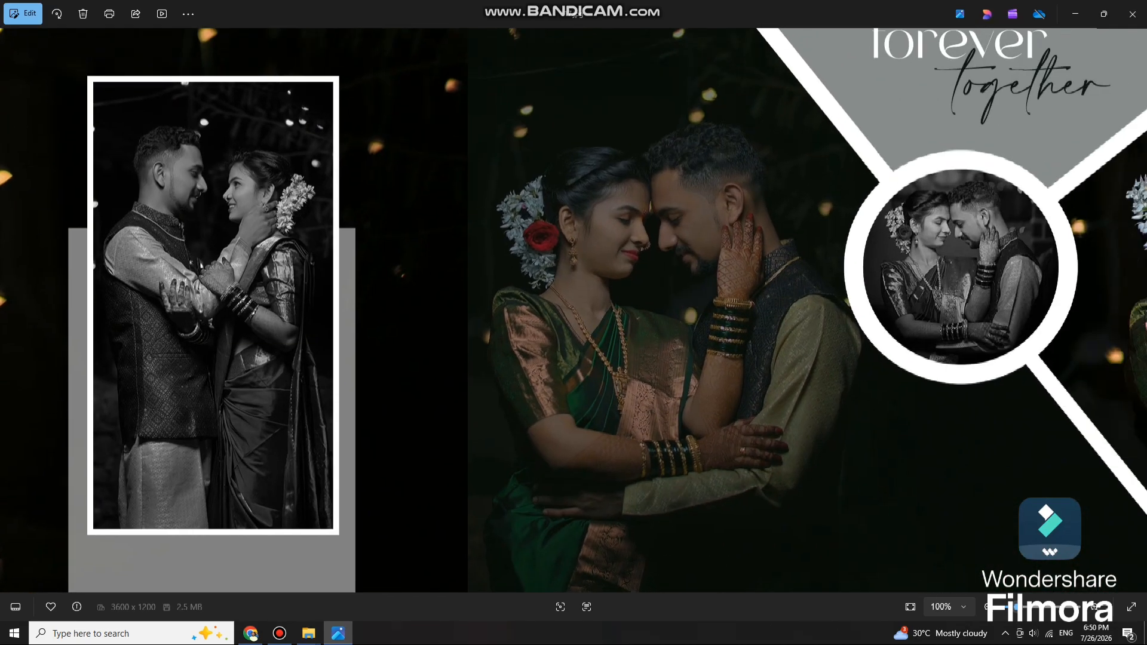
pyautogui.hscroll(4, 573, 310)
pyautogui.scroll(-4, 573, 311)
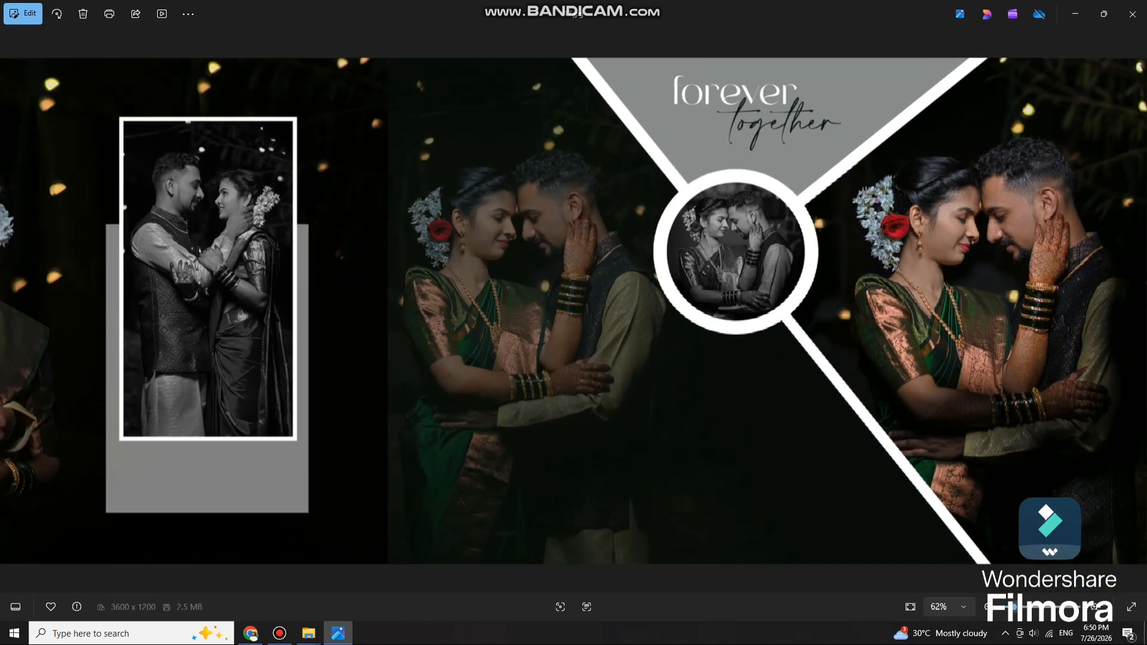
pyautogui.scroll(2, 573, 311)
pyautogui.scroll(-3, 574, 311)
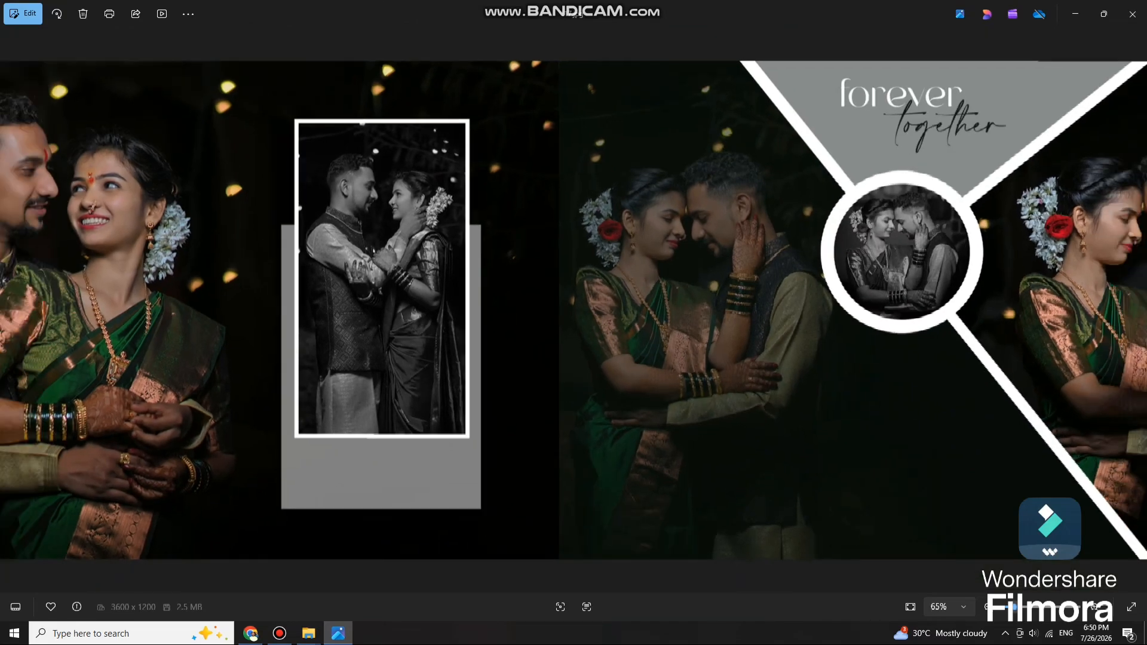
pyautogui.scroll(4, 574, 311)
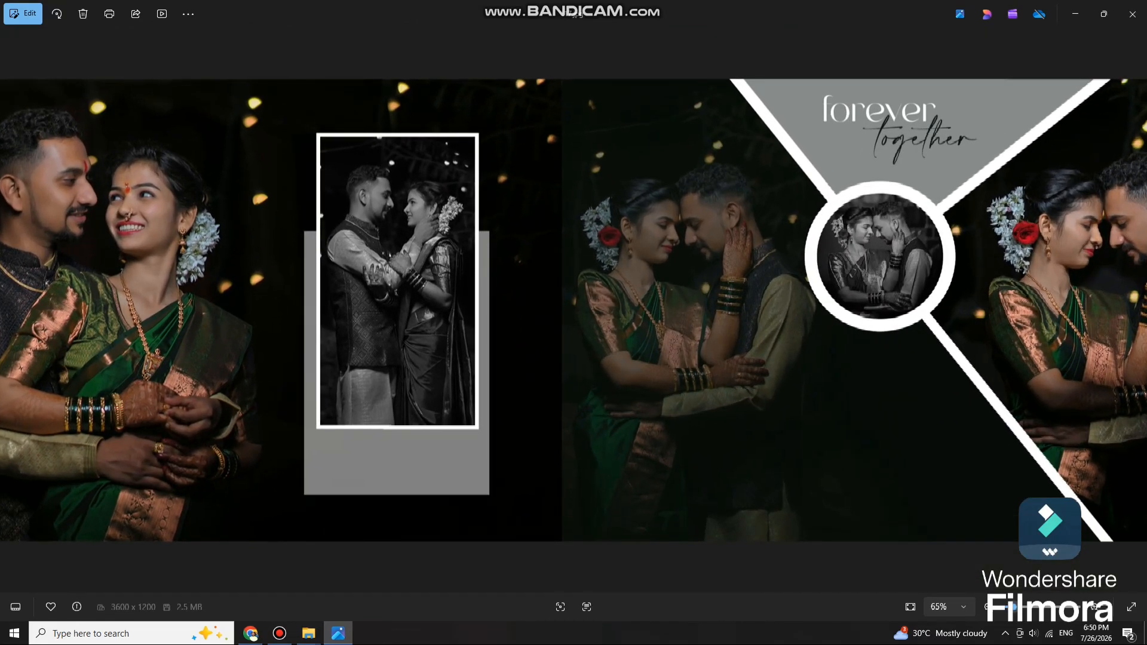
pyautogui.scroll(-3, 574, 310)
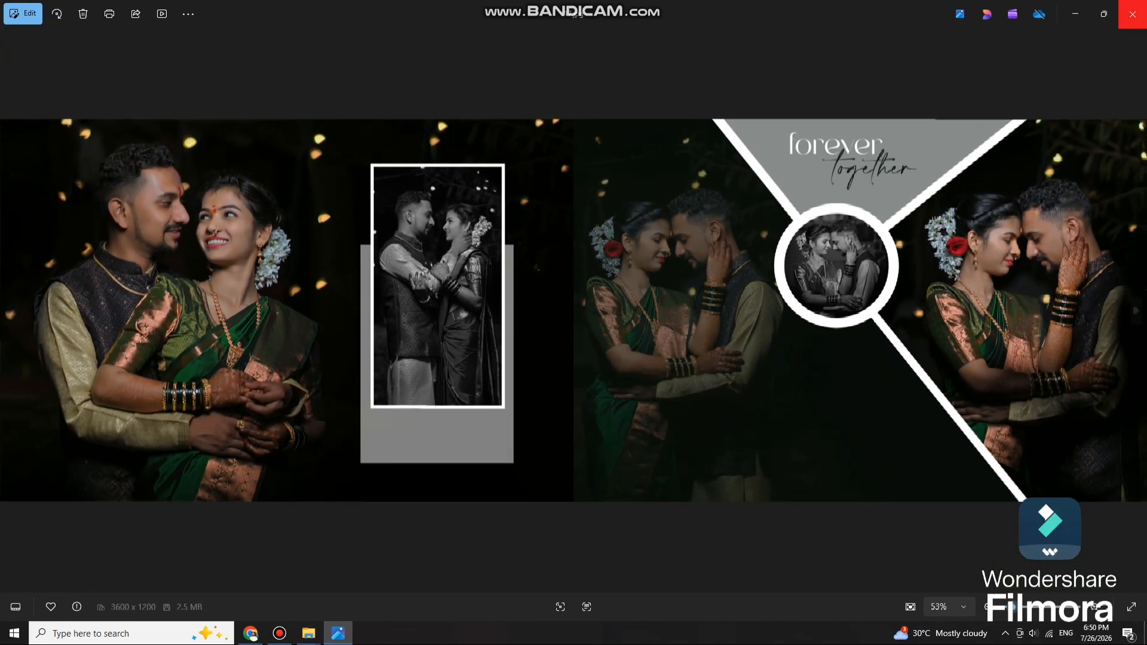
pyautogui.click(1132, 13)
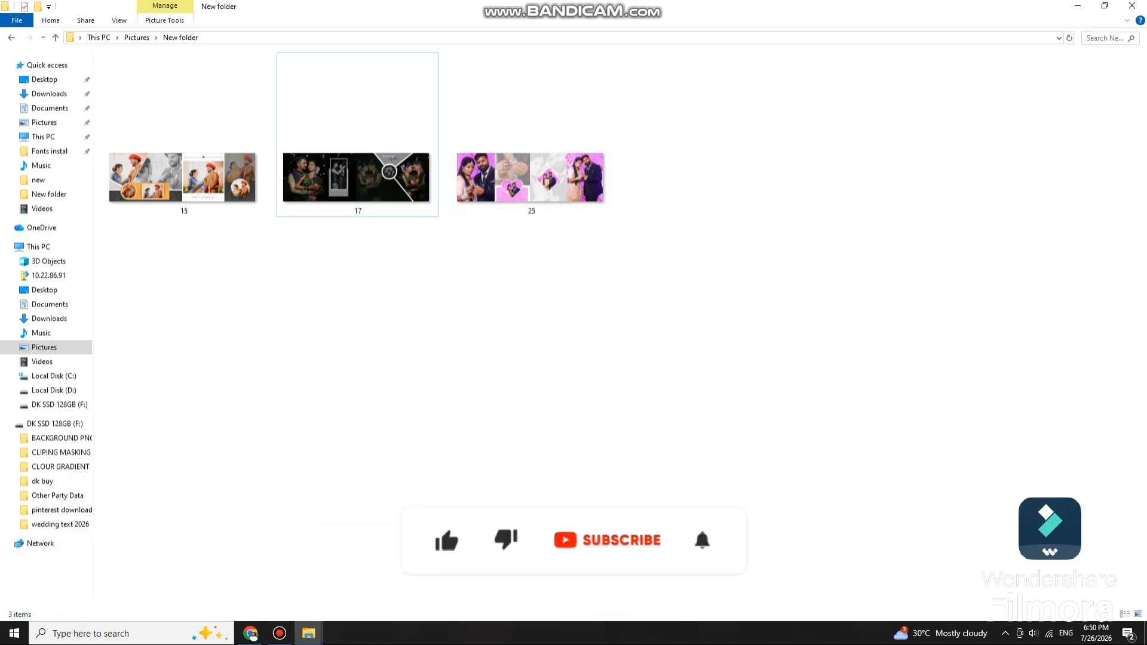
# Step: Find the 25 PSD in Pictures and open its matching preview image 25 from New folder
pyautogui.click(477, 573)
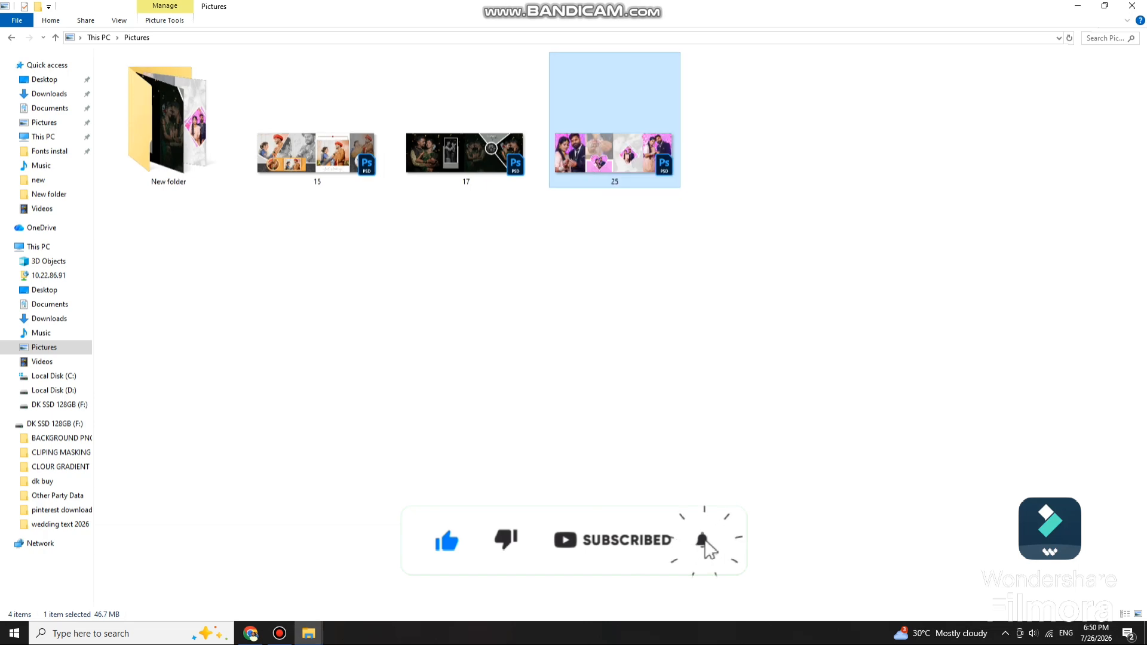
pyautogui.moveTo(308, 633)
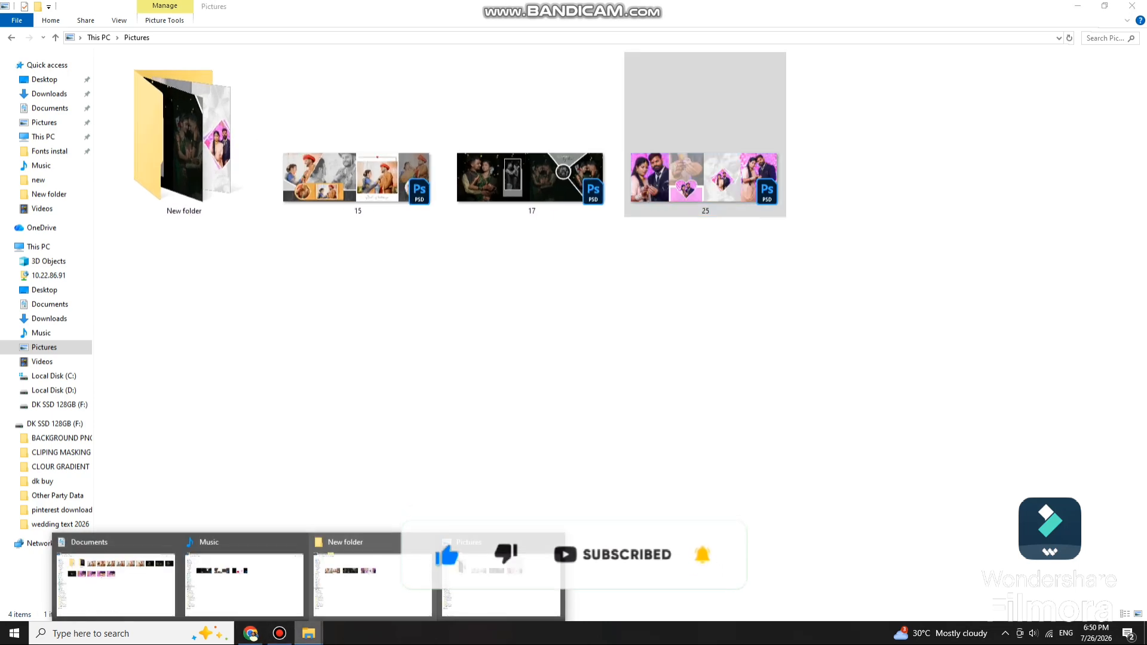
pyautogui.click(371, 573)
pyautogui.press('Return')
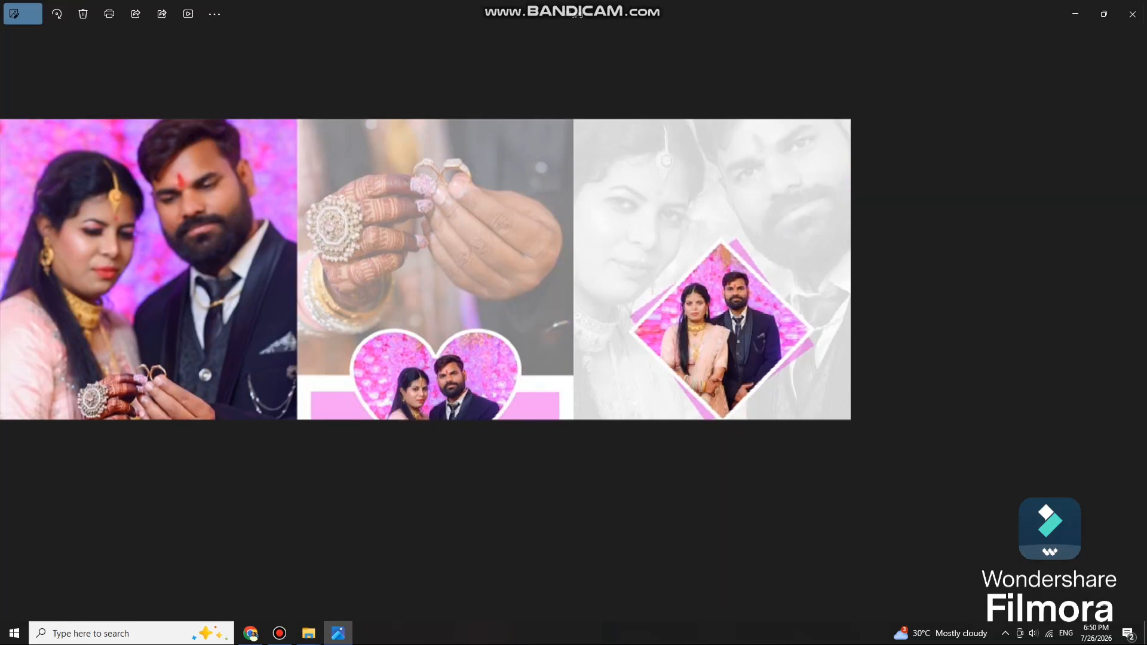
# Step: Examine the ring, heart and diamond photo panels of the pink spread 25, and close the image
pyautogui.scroll(5, 573, 310)
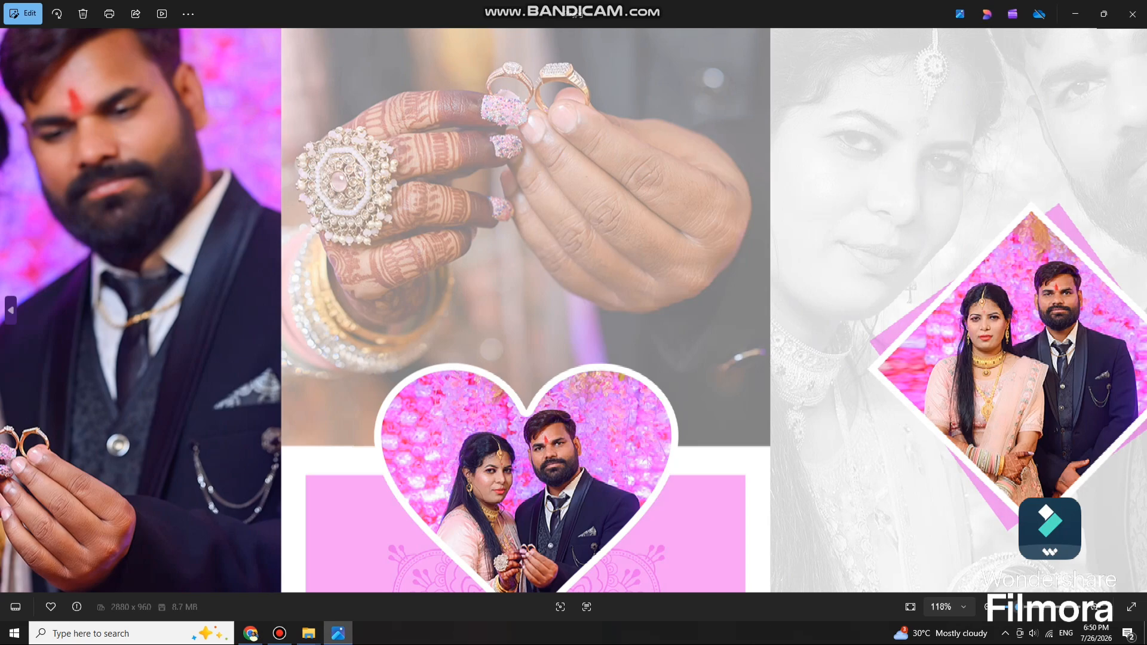
pyautogui.moveTo(537, 304); pyautogui.dragTo(357, 311)
pyautogui.scroll(-5, 573, 310)
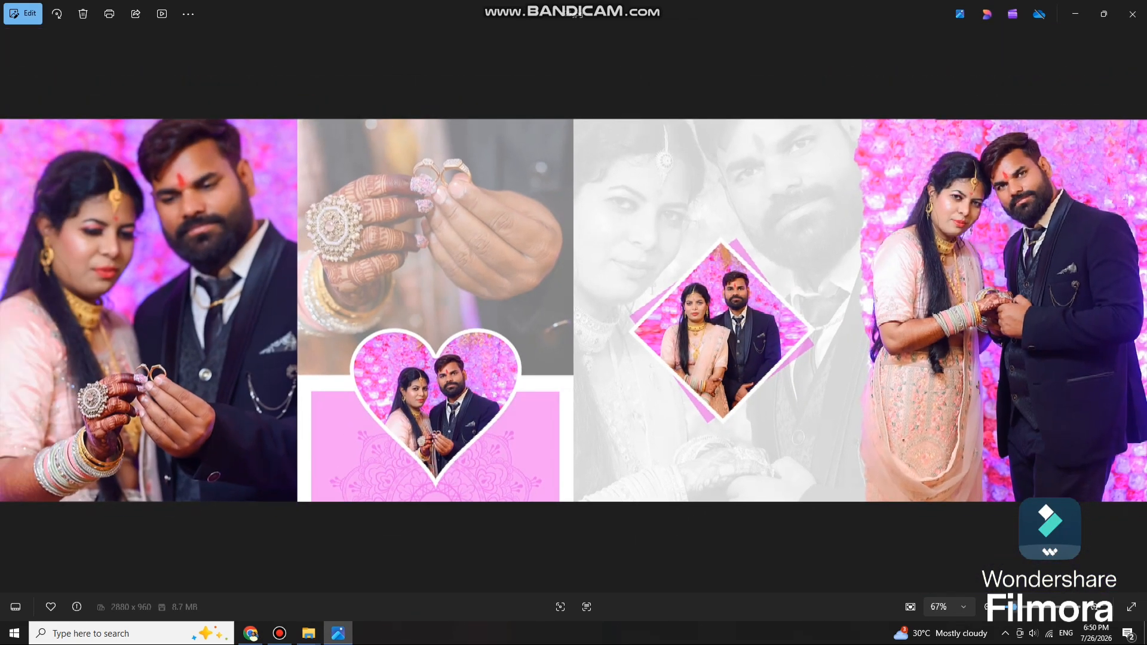
pyautogui.scroll(2, 574, 310)
pyautogui.scroll(-2, 574, 311)
pyautogui.click(1104, 14)
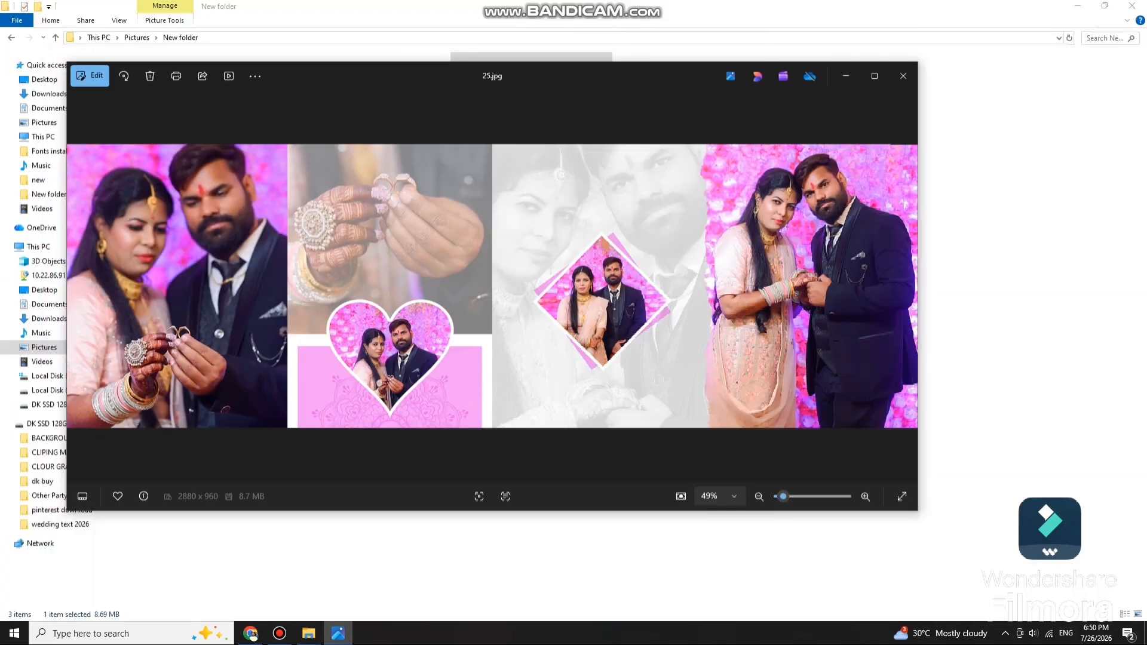
pyautogui.scroll(3, 548, 283)
pyautogui.scroll(-3, 549, 283)
pyautogui.scroll(3, 479, 287)
pyautogui.moveTo(479, 287); pyautogui.dragTo(618, 287)
pyautogui.scroll(-1, 618, 287)
pyautogui.scroll(-2, 618, 286)
pyautogui.click(903, 76)
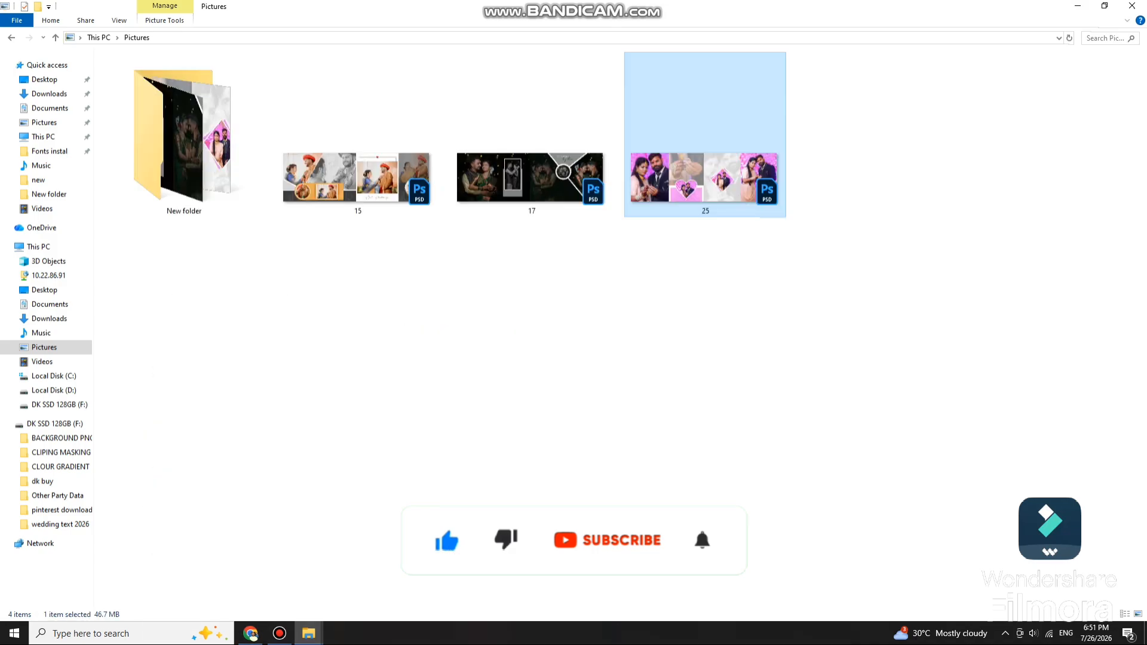
# Step: Switch to Photoshop with the 15 album spread and remove its horizontal and vertical guides
pyautogui.scroll(-1, 457, 135)
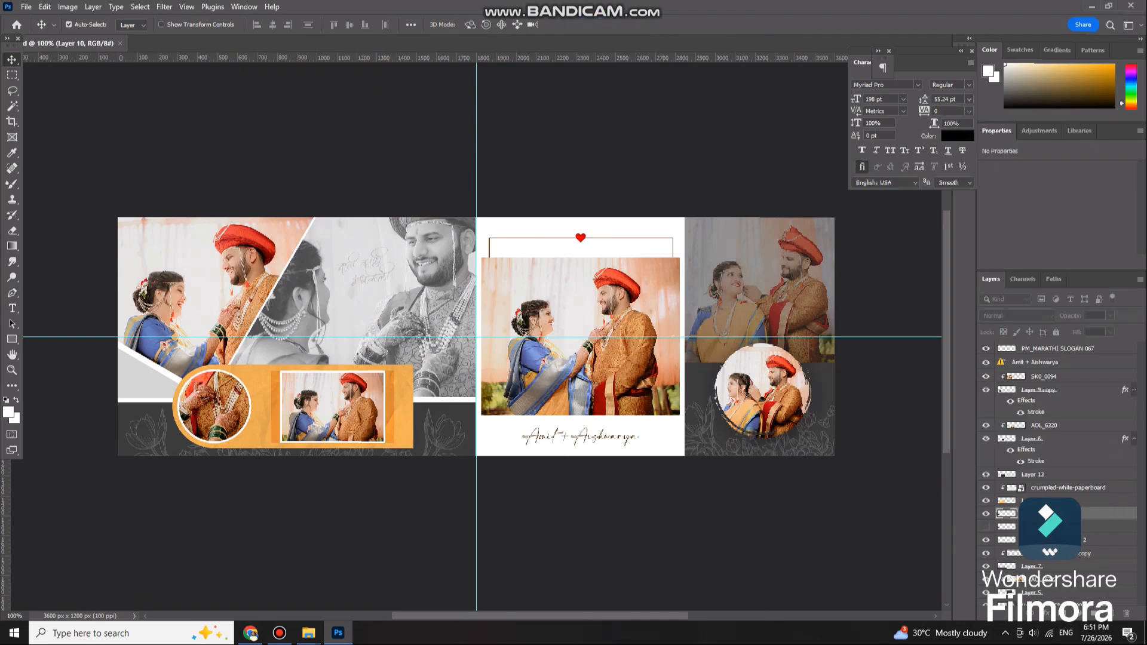
pyautogui.scroll(-1, 478, 337)
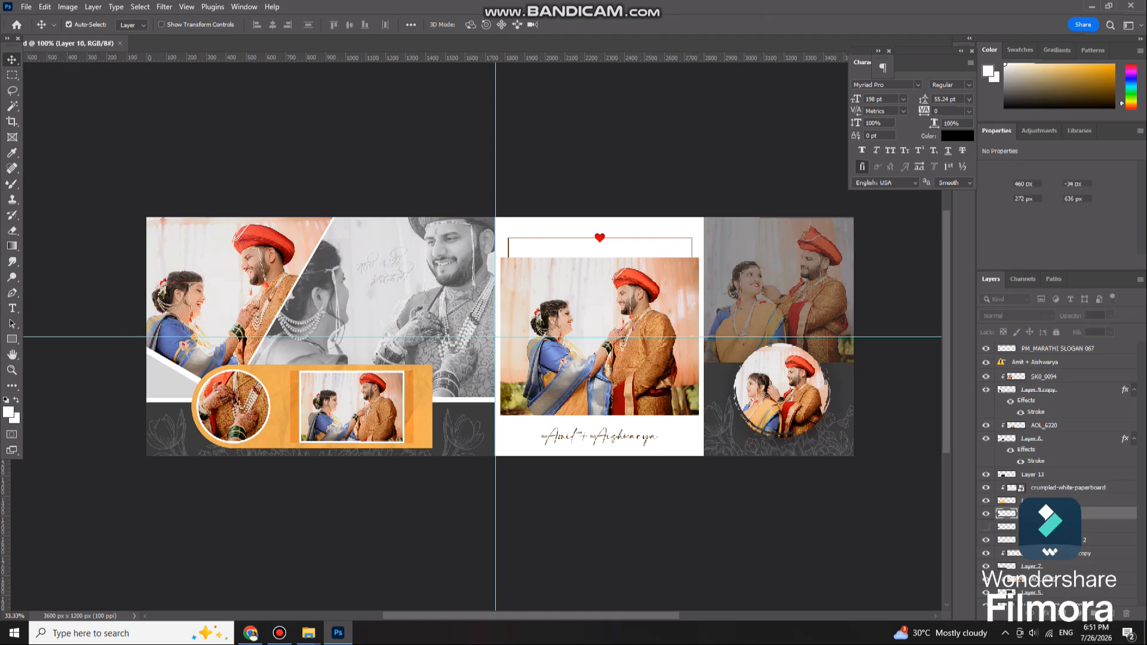
pyautogui.scroll(2, 478, 337)
pyautogui.scroll(-4, 477, 337)
pyautogui.scroll(1, 478, 382)
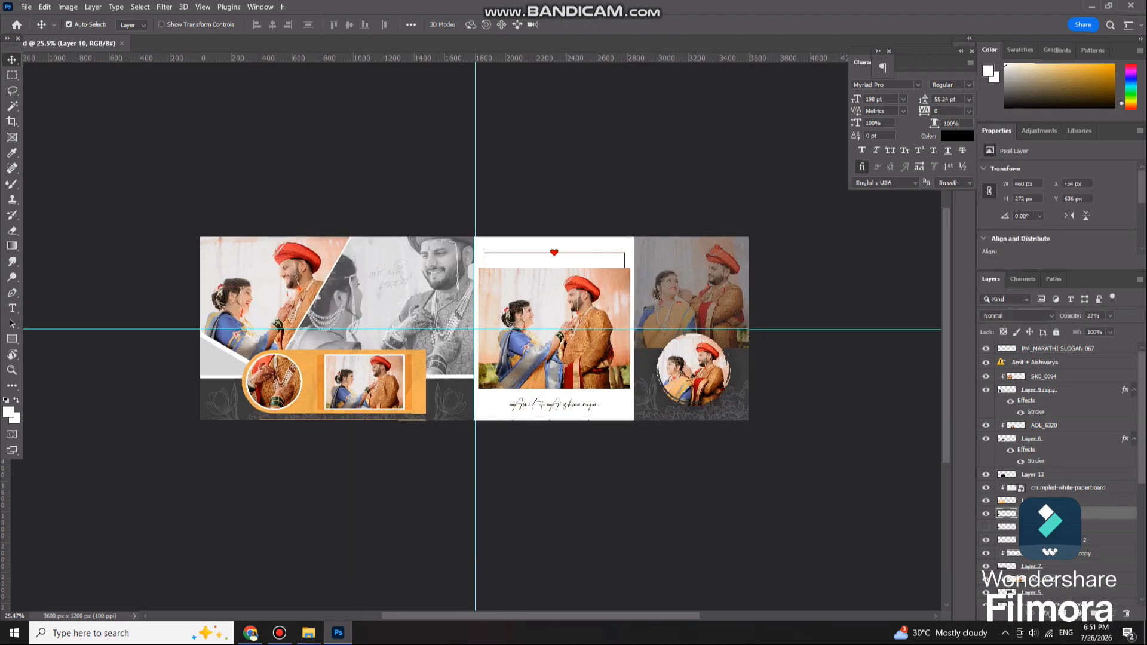
pyautogui.scroll(1, 538, 336)
pyautogui.click(726, 127)
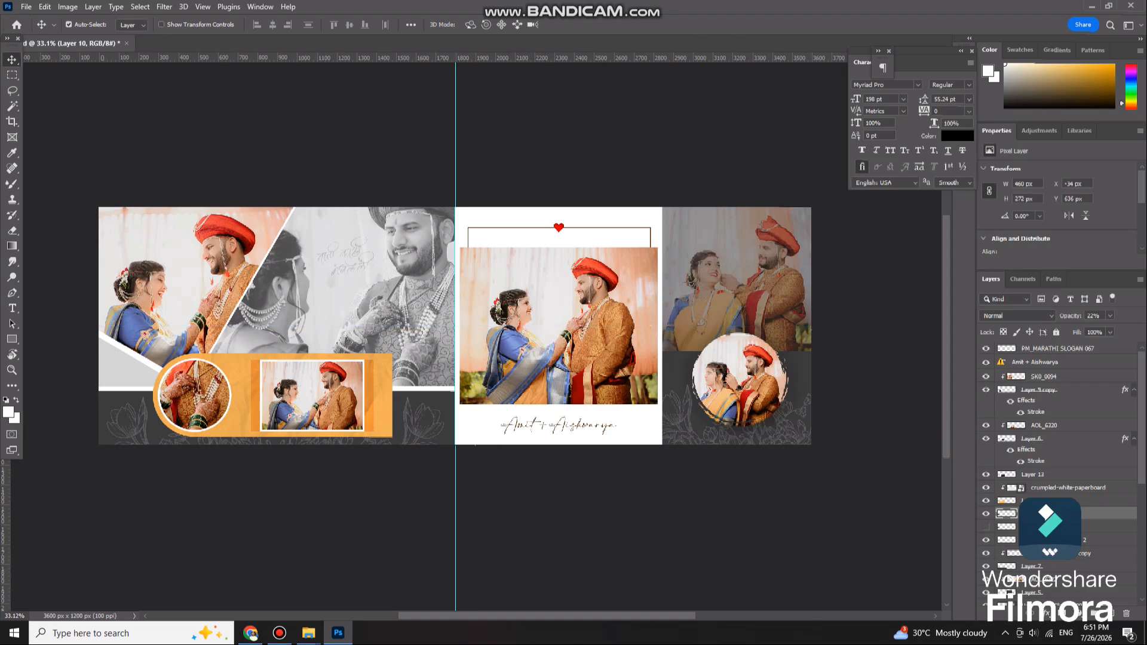
pyautogui.scroll(1, 389, 363)
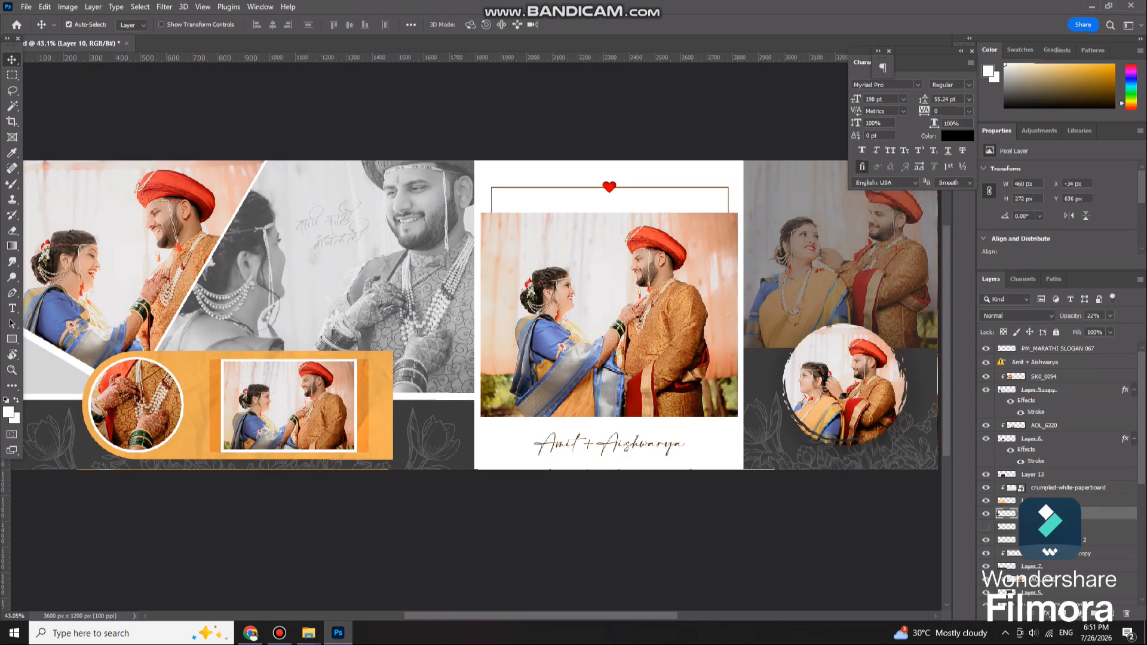
# Step: Try moving the grayscale, slanted, rectangular and circular photos in the spread's left half, undoing each move
pyautogui.click(206, 256)
pyautogui.scroll(-1, 240, 273)
pyautogui.moveTo(290, 243); pyautogui.dragTo(398, 247)
pyautogui.hotkey('ctrl', 'z')
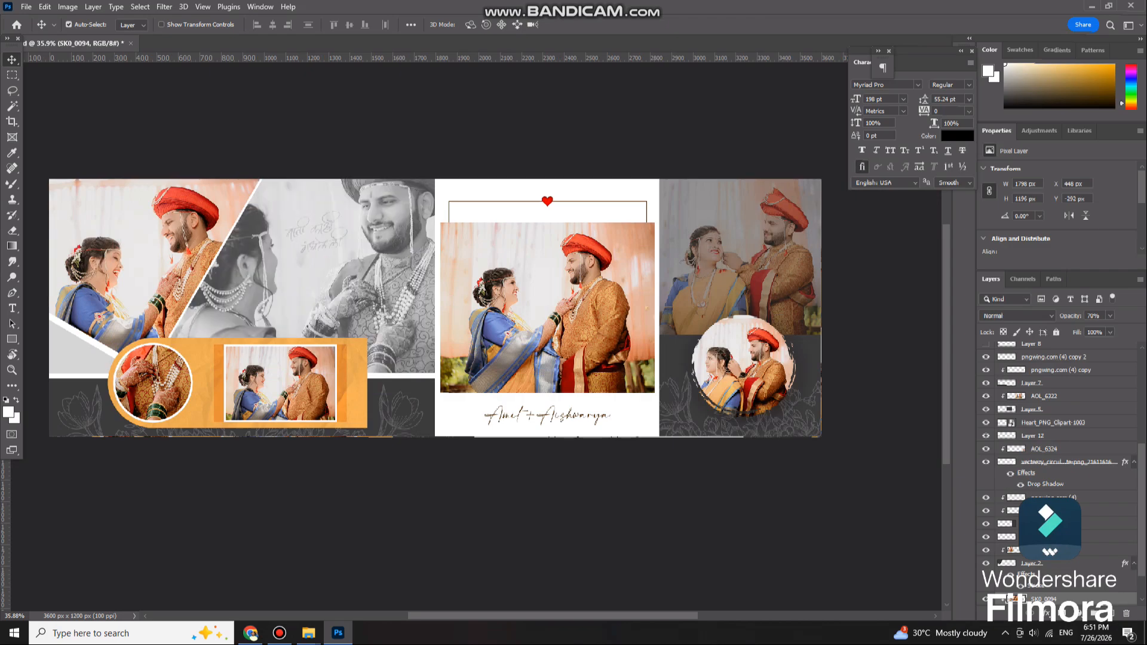
pyautogui.moveTo(219, 250); pyautogui.dragTo(216, 224)
pyautogui.hotkey('ctrl', 'z')
pyautogui.moveTo(258, 381); pyautogui.dragTo(310, 334)
pyautogui.hotkey('ctrl', 'z')
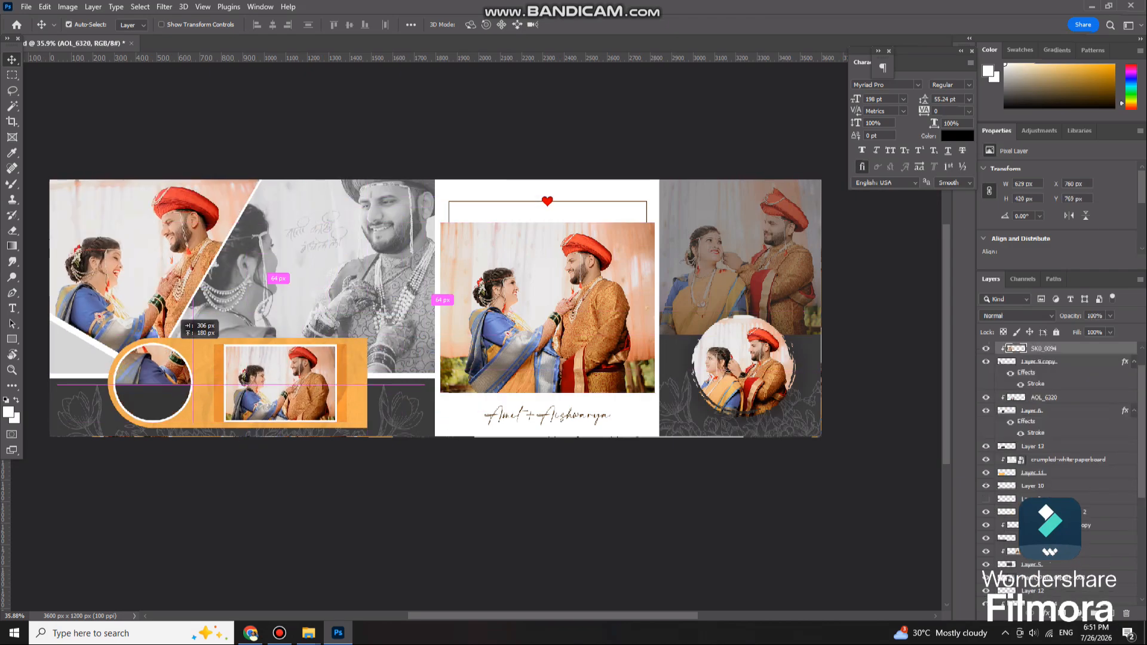
pyautogui.moveTo(179, 358); pyautogui.dragTo(450, 359)
pyautogui.hotkey('ctrl', 'z')
# Step: Try moving the large white-panel photo, the round photo and the faded background photo, undoing each move
pyautogui.moveTo(448, 320); pyautogui.dragTo(498, 316)
pyautogui.hotkey('ctrl', 'z')
pyautogui.moveTo(747, 347); pyautogui.dragTo(724, 332)
pyautogui.hotkey('ctrl', 'z')
pyautogui.moveTo(703, 266); pyautogui.dragTo(729, 291)
pyautogui.hotkey('ctrl', 'z')
pyautogui.scroll(-4, 571, 259)
pyautogui.scroll(4, 502, 263)
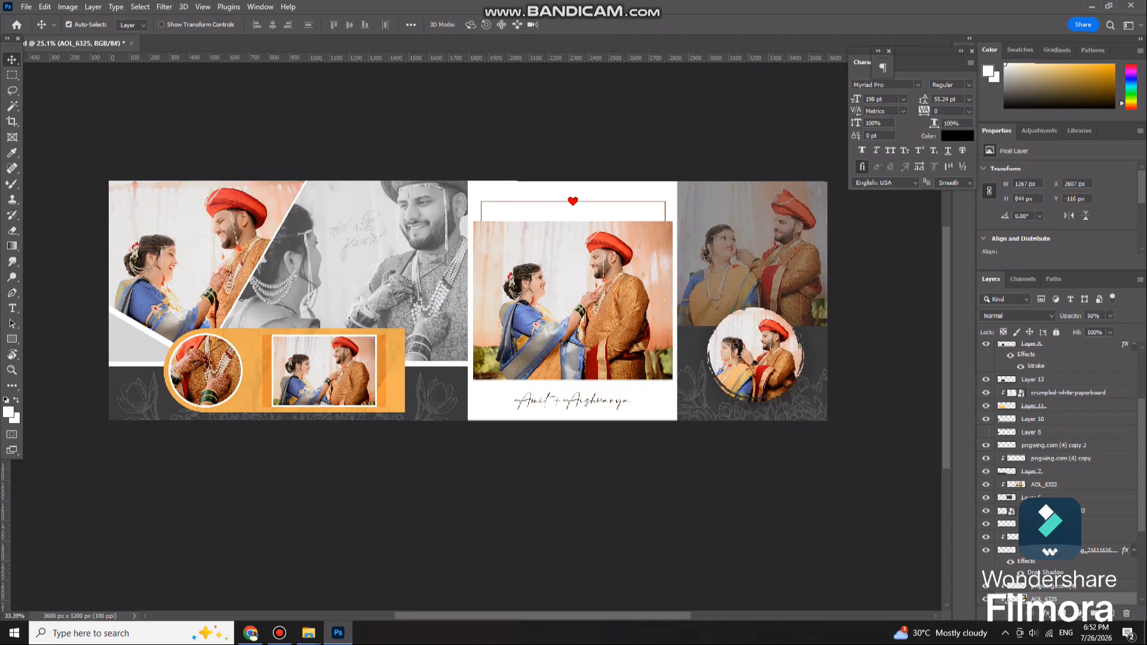
# Step: Delete the slanted colour photo, the large grayscale photo and the photo in the orange banner's rectangular frame
pyautogui.click(185, 258)
pyautogui.press('Delete')
pyautogui.click(347, 278)
pyautogui.press('Delete')
pyautogui.click(306, 382)
pyautogui.press('Delete')
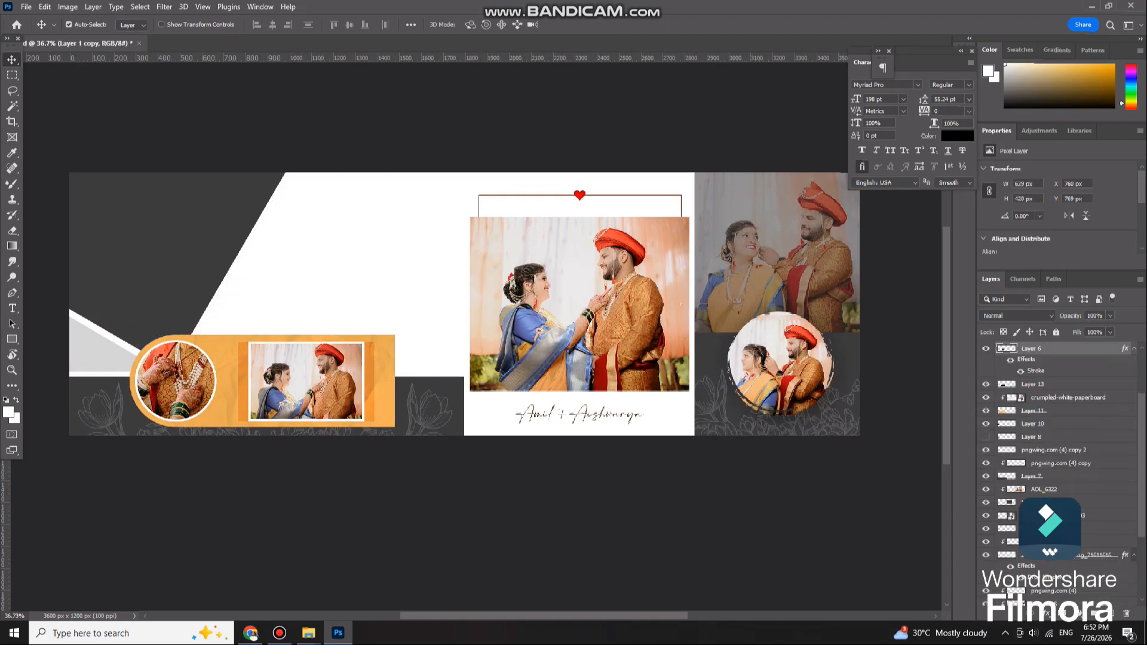
# Step: Delete the remaining sample photos in the banner's round frame, the white panel, the faded background and the brush-edged circle
pyautogui.click(179, 382)
pyautogui.press('Delete')
pyautogui.press('Delete')
pyautogui.press('Delete')
pyautogui.press('Delete')
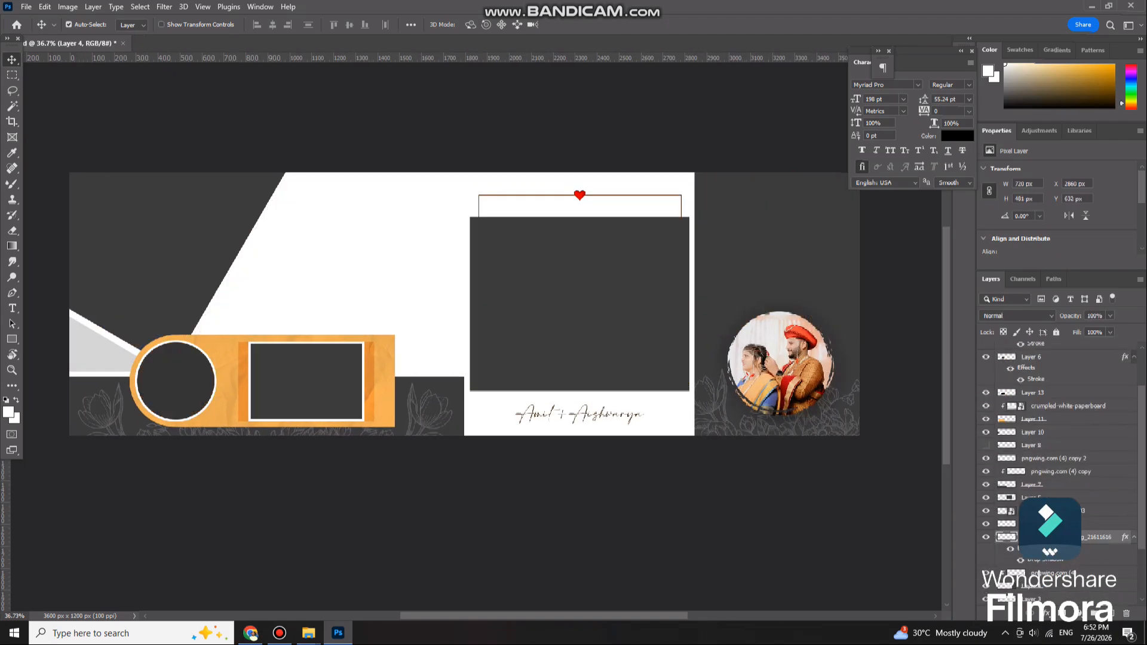
pyautogui.scroll(-1, 555, 311)
pyautogui.scroll(3, 490, 271)
pyautogui.scroll(-2, 604, 272)
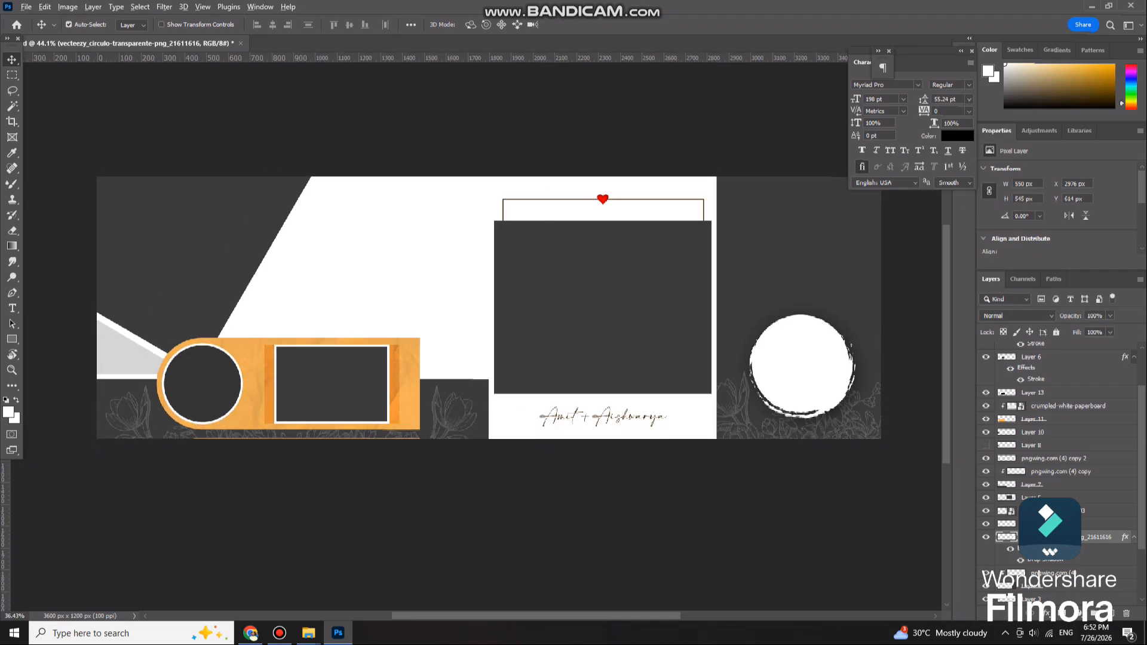
# Step: Try moving the empty brush-edged circle, the white-panel frame, the slanted frame and the banner's two photo frames, undoing each move
pyautogui.moveTo(793, 373)
pyautogui.mouseDown()
pyautogui.moveTo(751, 292)
pyautogui.moveTo(808, 233)
pyautogui.mouseUp()
pyautogui.hotkey('ctrl', 'z')
pyautogui.moveTo(606, 294); pyautogui.dragTo(648, 285)
pyautogui.hotkey('ctrl', 'z')
pyautogui.moveTo(180, 216); pyautogui.dragTo(226, 217)
pyautogui.hotkey('ctrl', 'z')
pyautogui.moveTo(331, 382)
pyautogui.mouseDown()
pyautogui.moveTo(344, 353)
pyautogui.moveTo(324, 396)
pyautogui.moveTo(324, 369)
pyautogui.mouseUp()
pyautogui.moveTo(202, 382); pyautogui.dragTo(234, 374)
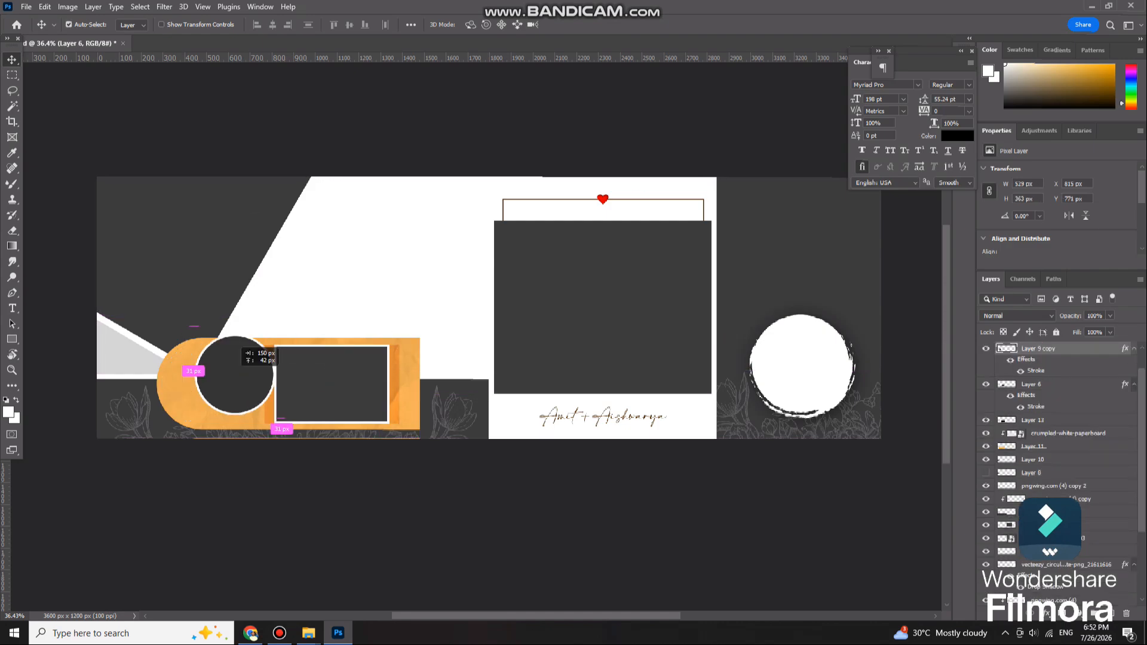
pyautogui.hotkey('ctrl', 'z')
pyautogui.scroll(-2, 492, 310)
pyautogui.scroll(2, 588, 281)
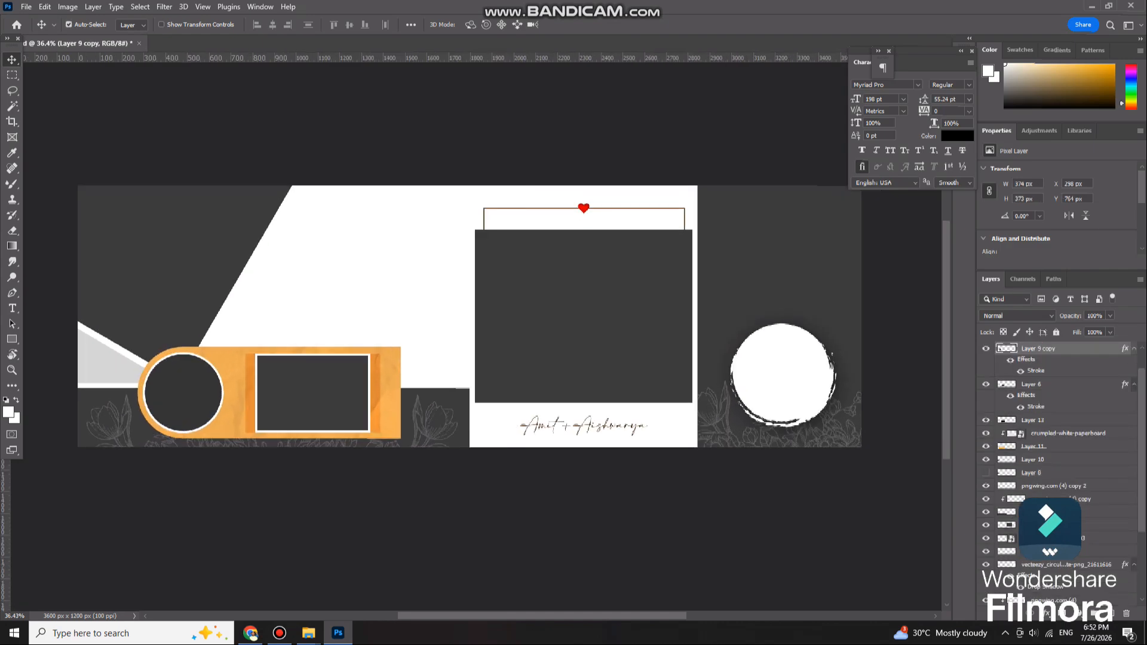
# Step: Restore the deleted photo in the brush-edged circle and try repositioning it inside its mask
pyautogui.scroll(-1, 588, 278)
pyautogui.hotkey('ctrl', 'z')
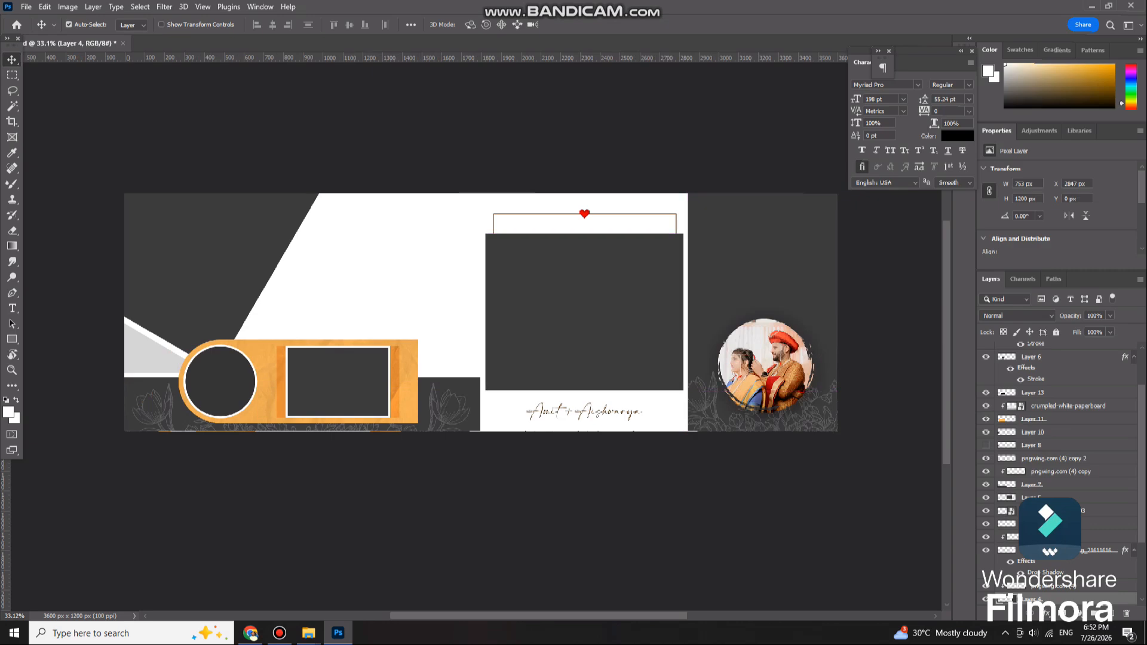
pyautogui.moveTo(782, 381); pyautogui.dragTo(760, 353)
pyautogui.scroll(-1, 778, 377)
pyautogui.scroll(5, 784, 371)
pyautogui.scroll(-4, 755, 361)
pyautogui.scroll(-1, 759, 353)
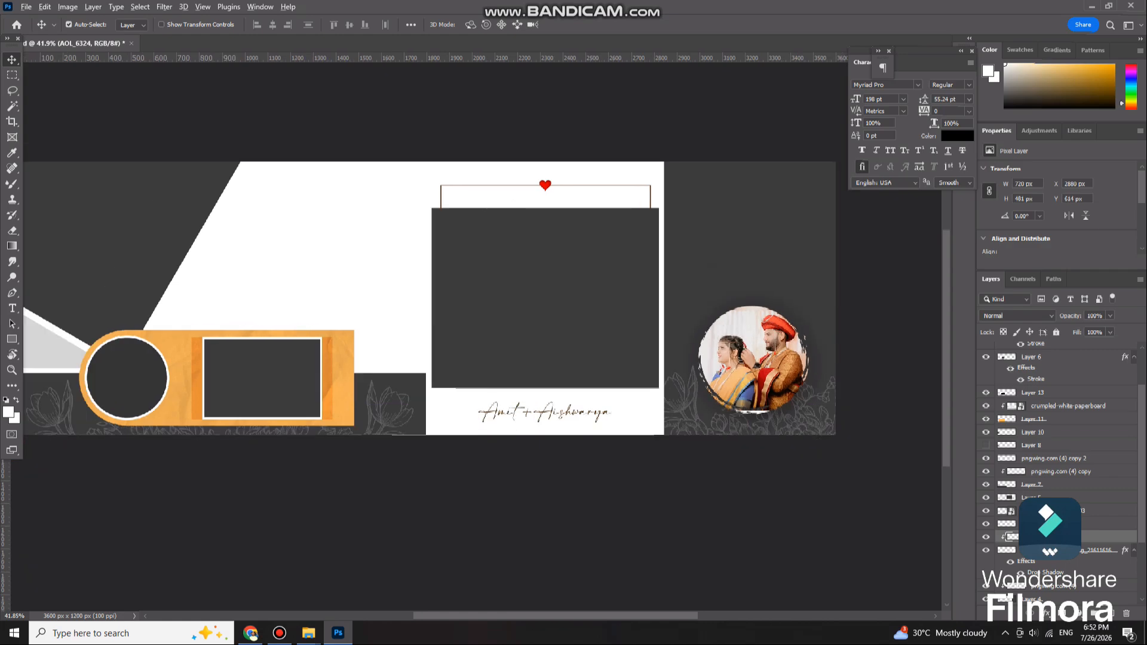
pyautogui.scroll(-2, 760, 353)
pyautogui.scroll(2, 785, 322)
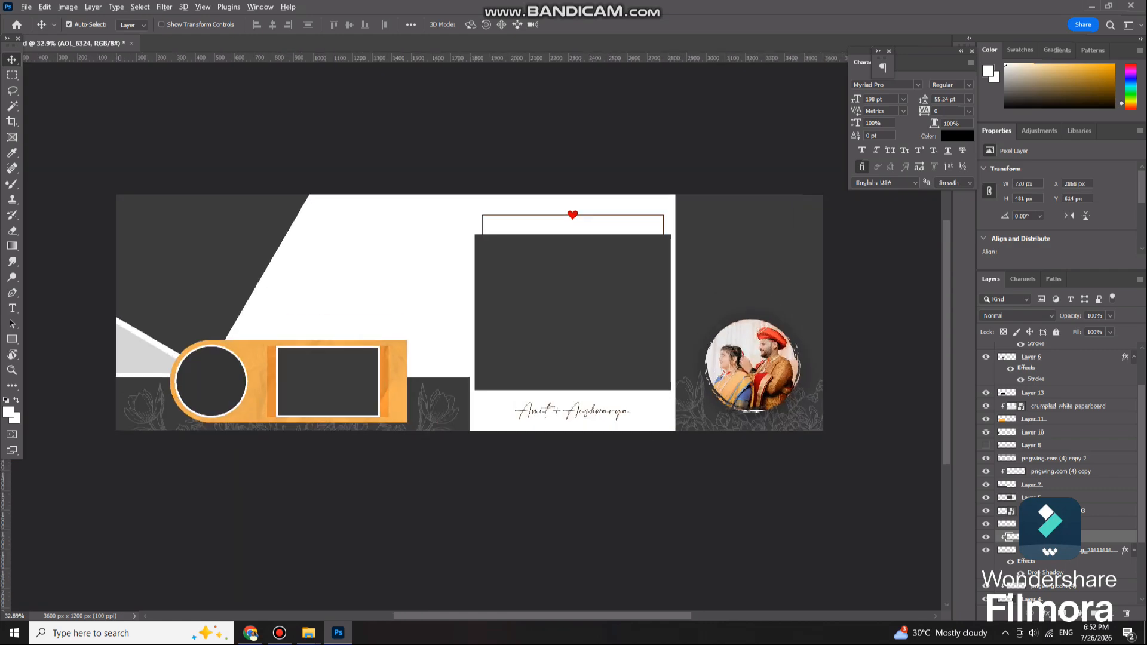
pyautogui.scroll(-1, 785, 322)
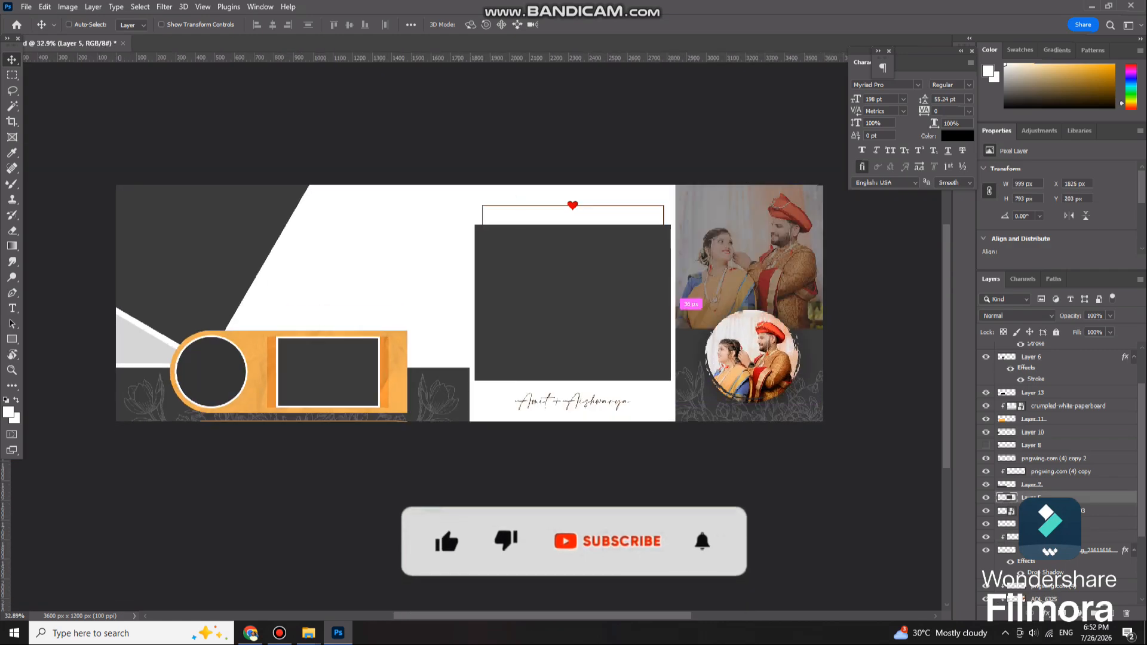
# Step: Change the faded background photo's opacity and set its blend mode to Luminosity
pyautogui.moveTo(766, 255); pyautogui.dragTo(767, 255)
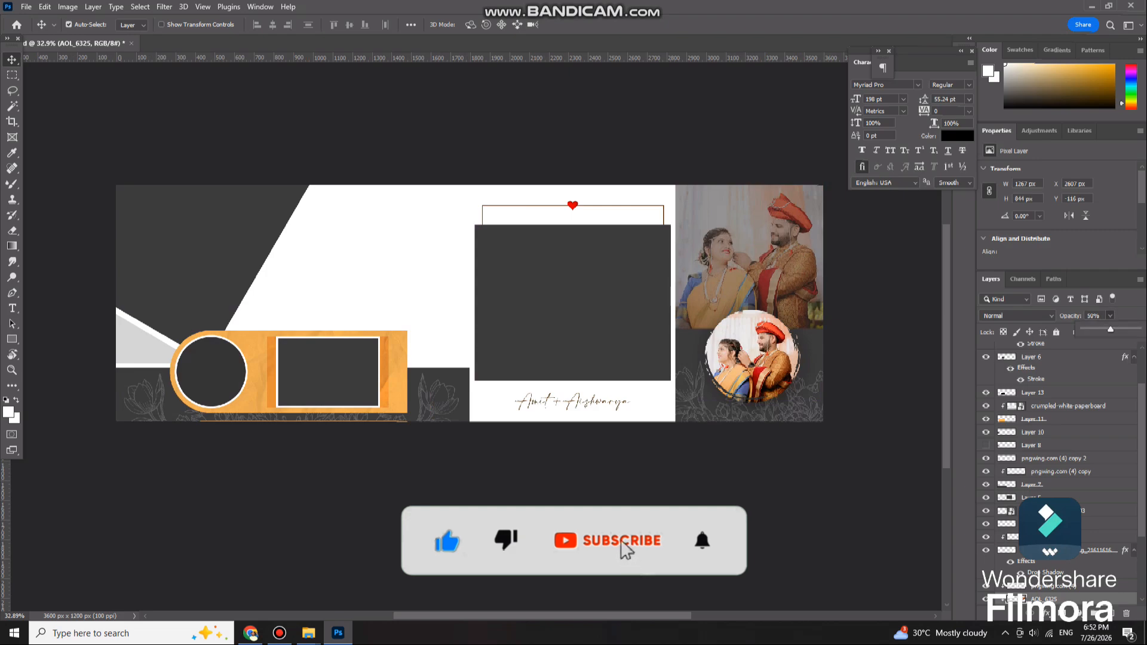
pyautogui.moveTo(1083, 329); pyautogui.dragTo(1110, 330)
pyautogui.click(1015, 316)
pyautogui.click(989, 594)
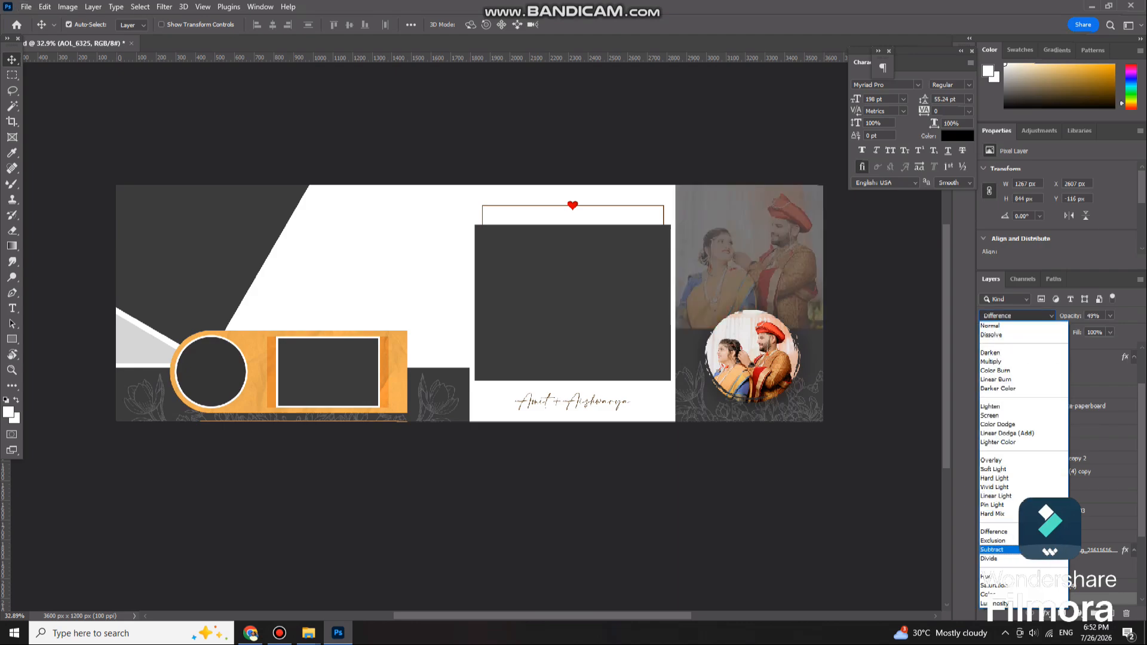
pyautogui.click(994, 603)
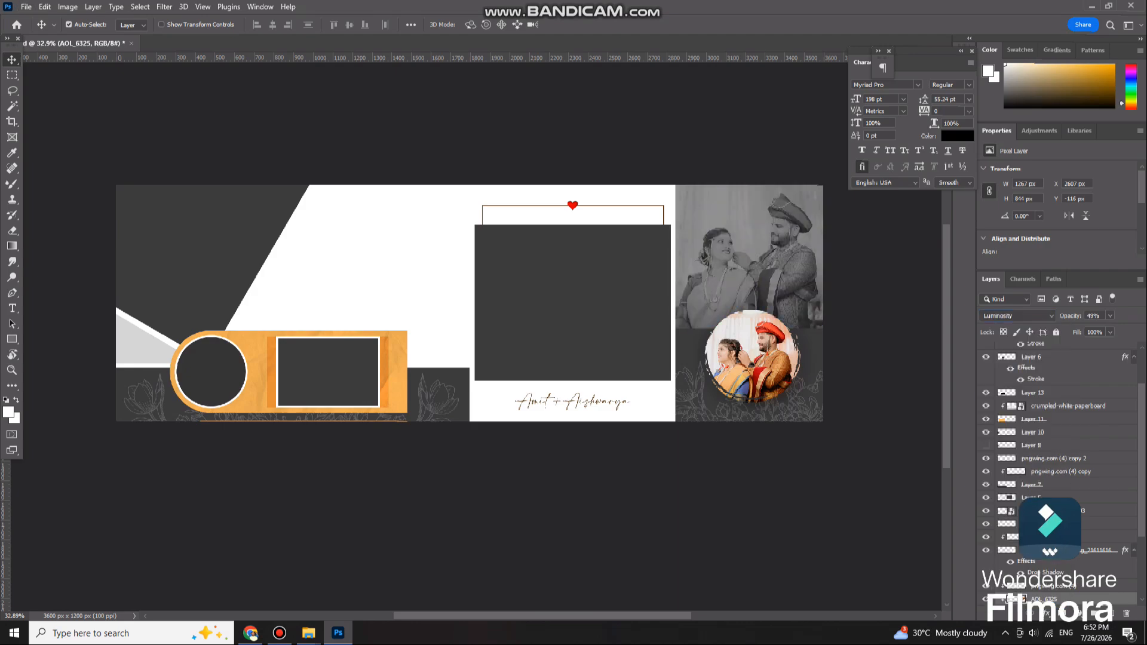
pyautogui.press('Return')
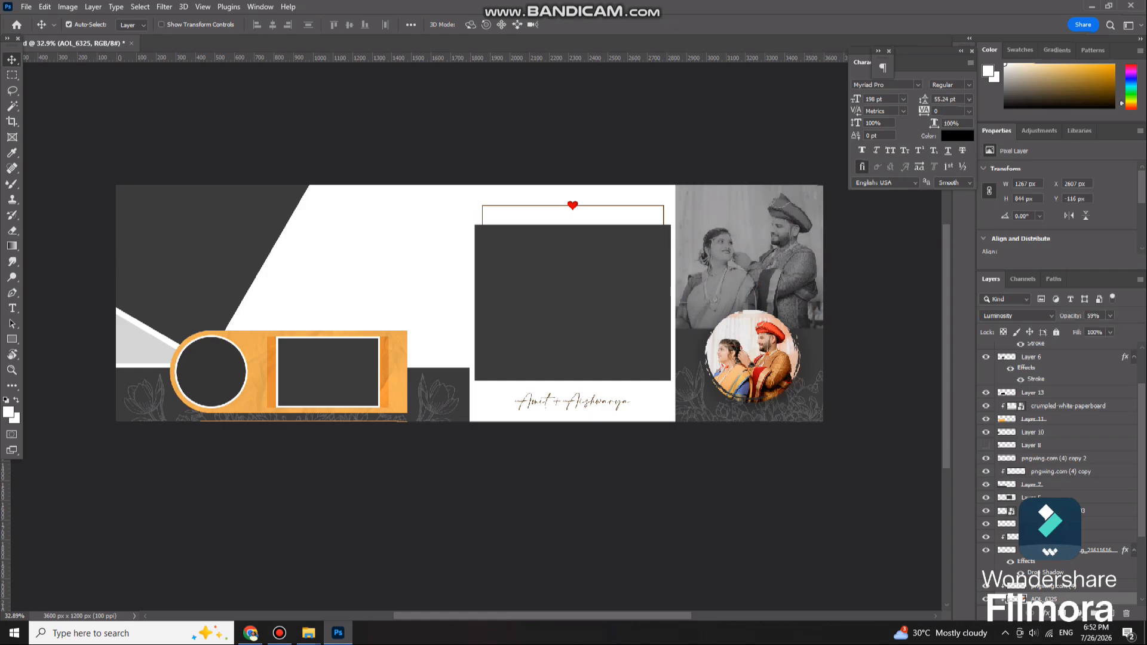
# Step: Undo the faded background photo's opacity and blend changes and restore the deleted photo in the white panel
pyautogui.hotkey('ctrl', 'z')
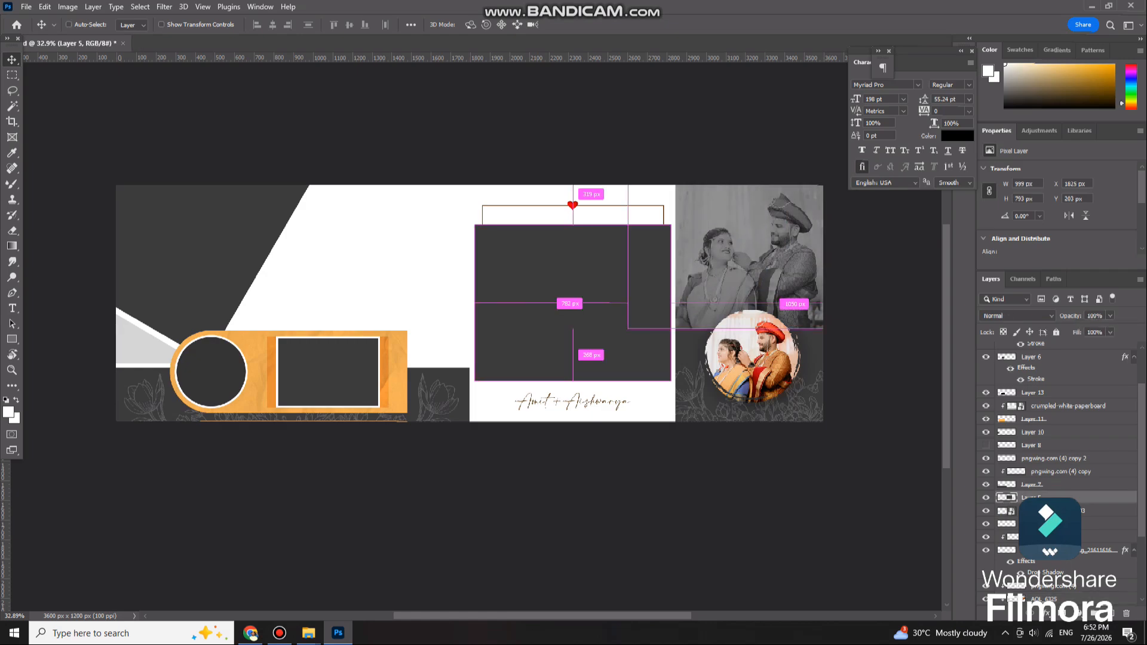
pyautogui.scroll(2, 781, 266)
pyautogui.scroll(-1, 781, 267)
pyautogui.scroll(-1, 781, 266)
pyautogui.hotkey('ctrl', 'z')
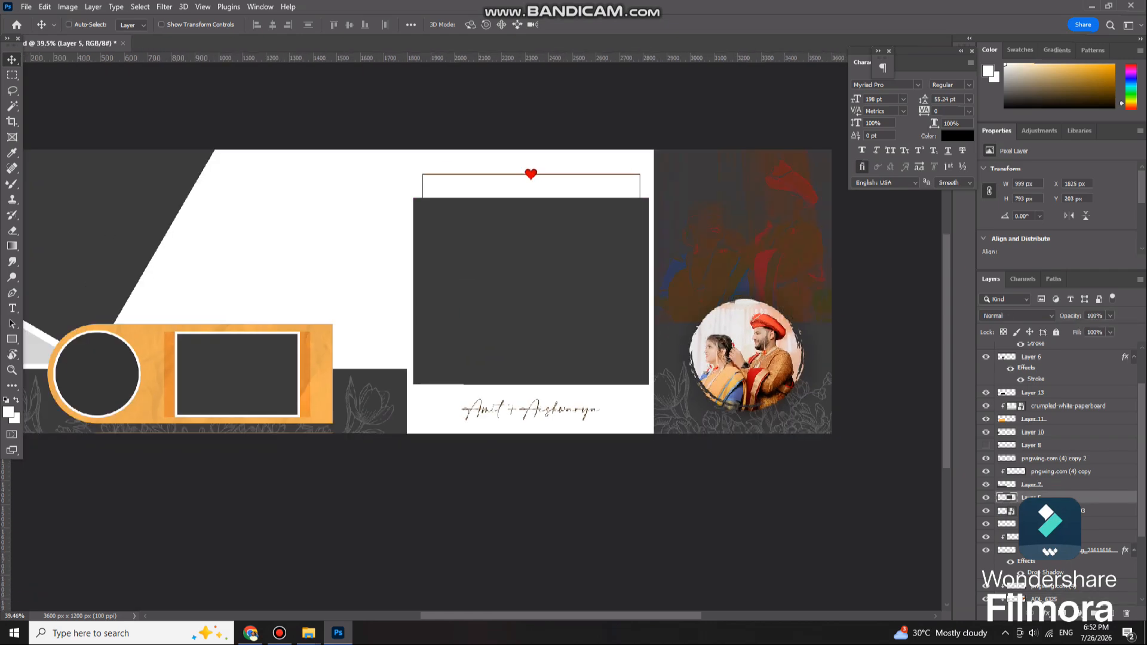
pyautogui.hotkey('ctrl', 'z')
pyautogui.hotkey('ctrl', 'z')
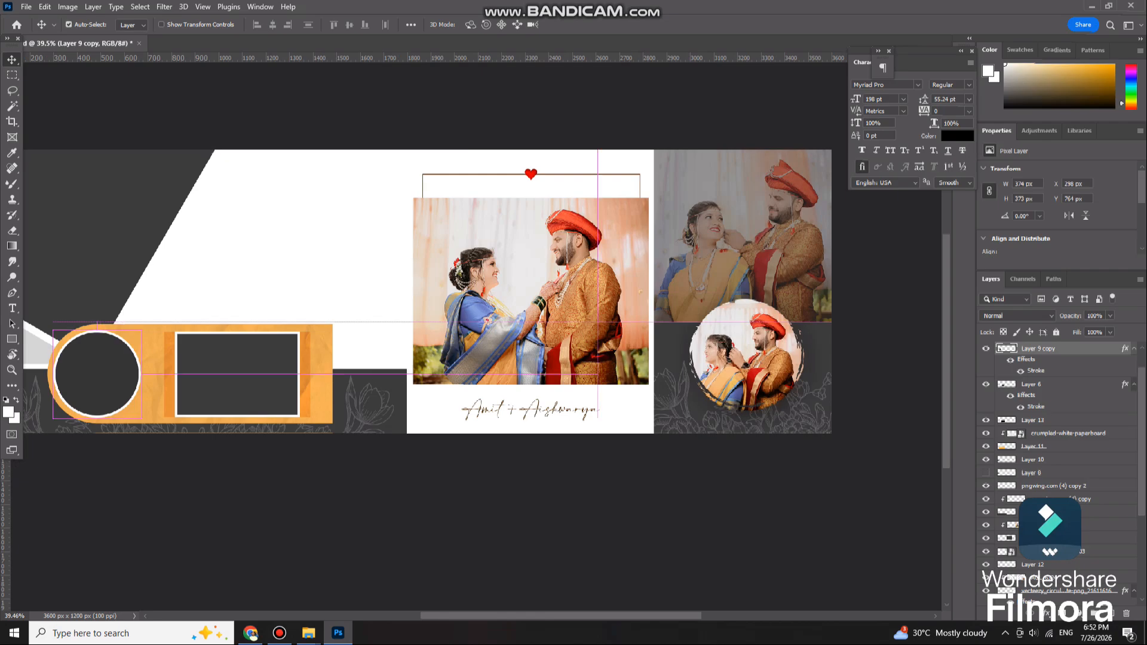
# Step: Shift the white-panel photo inside its frame and try other blend modes on it, returning it to Normal
pyautogui.moveTo(567, 276)
pyautogui.mouseDown()
pyautogui.moveTo(563, 266)
pyautogui.moveTo(556, 277)
pyautogui.moveTo(606, 245)
pyautogui.moveTo(564, 278)
pyautogui.mouseUp()
pyautogui.scroll(-1, 570, 275)
pyautogui.scroll(1, 564, 275)
pyautogui.scroll(2, 565, 275)
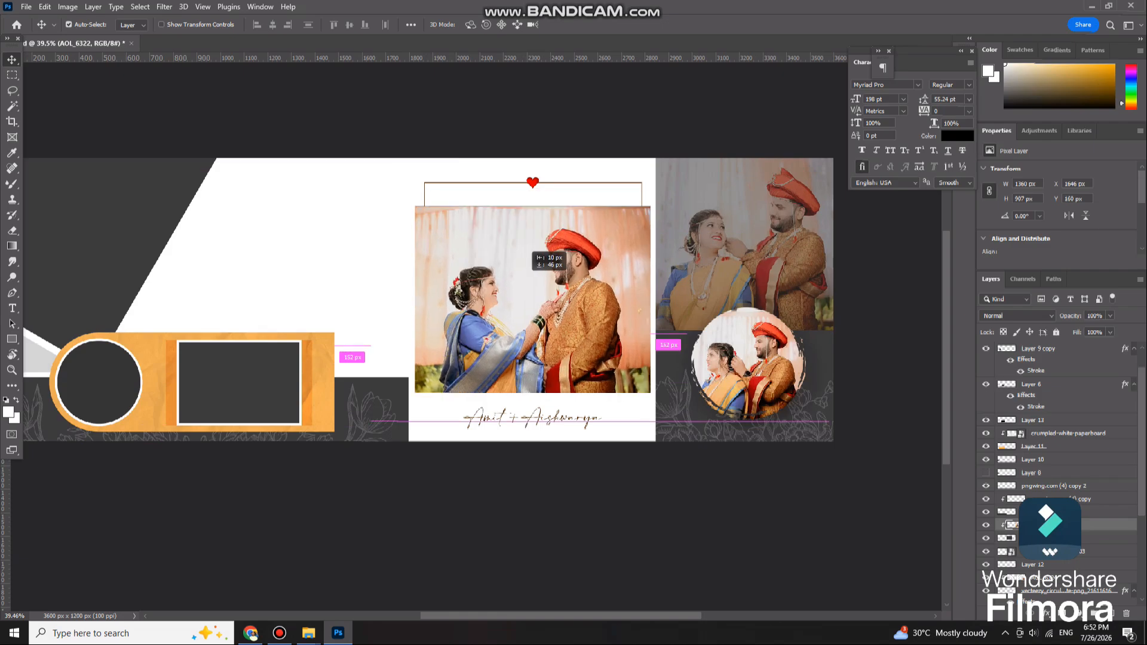
pyautogui.click(1015, 315)
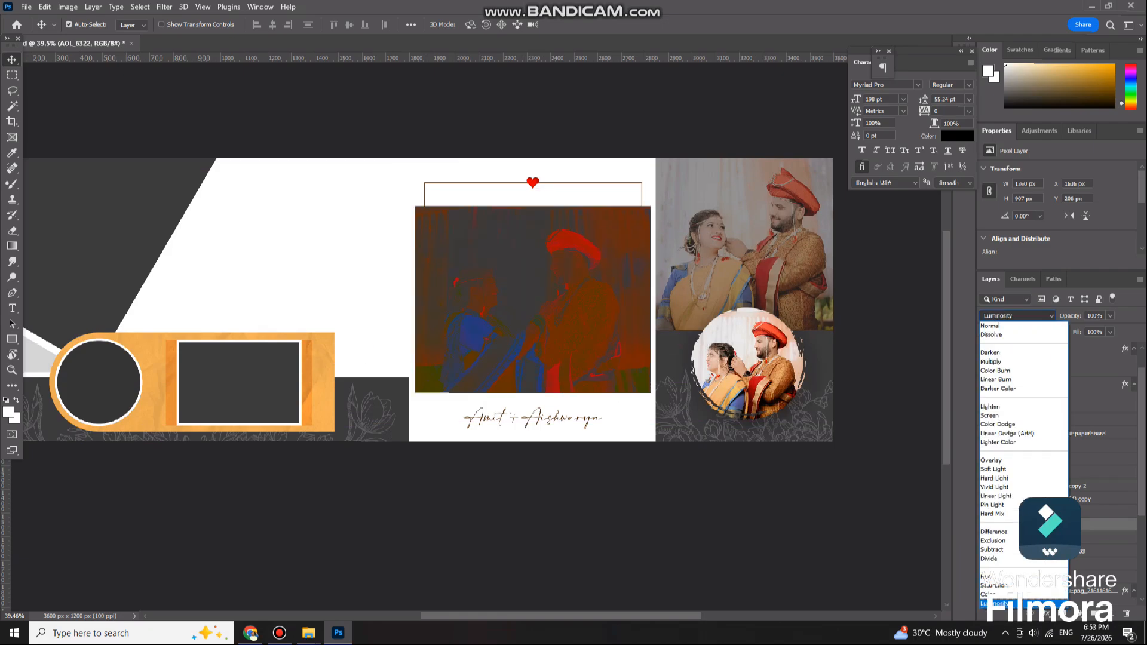
pyautogui.click(1015, 316)
pyautogui.click(1015, 315)
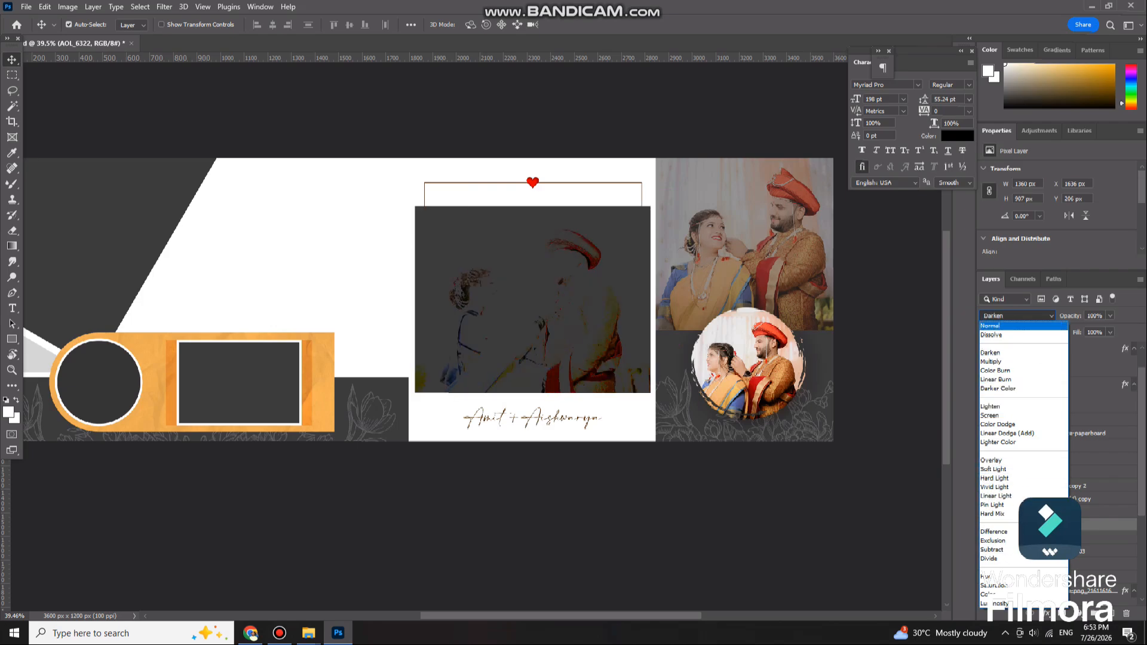
pyautogui.click(991, 326)
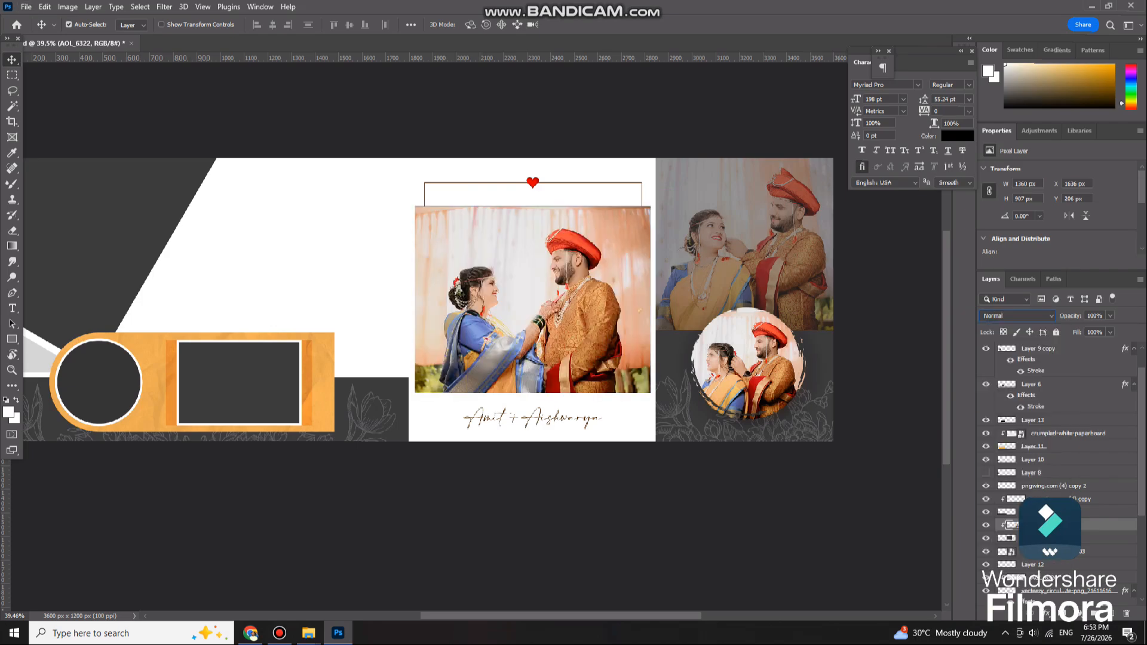
# Step: Try moving the white-panel photo and the red heart ornament above it, undoing each move
pyautogui.moveTo(532, 299); pyautogui.dragTo(534, 288)
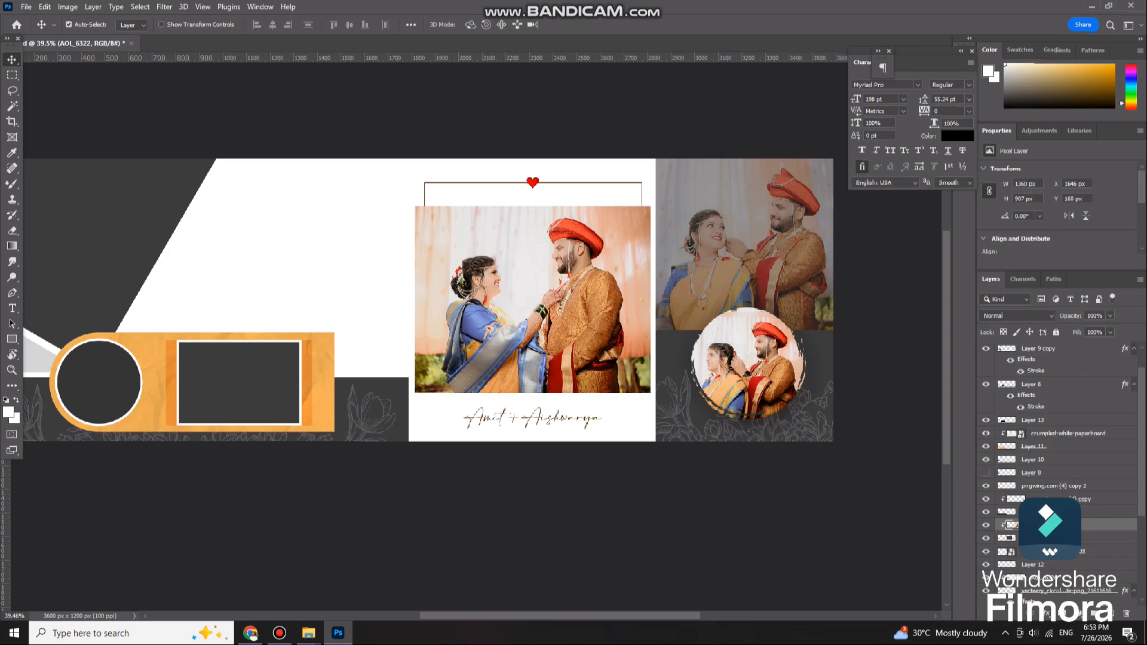
pyautogui.scroll(-3, 776, 388)
pyautogui.moveTo(605, 279); pyautogui.dragTo(643, 261)
pyautogui.scroll(2, 572, 199)
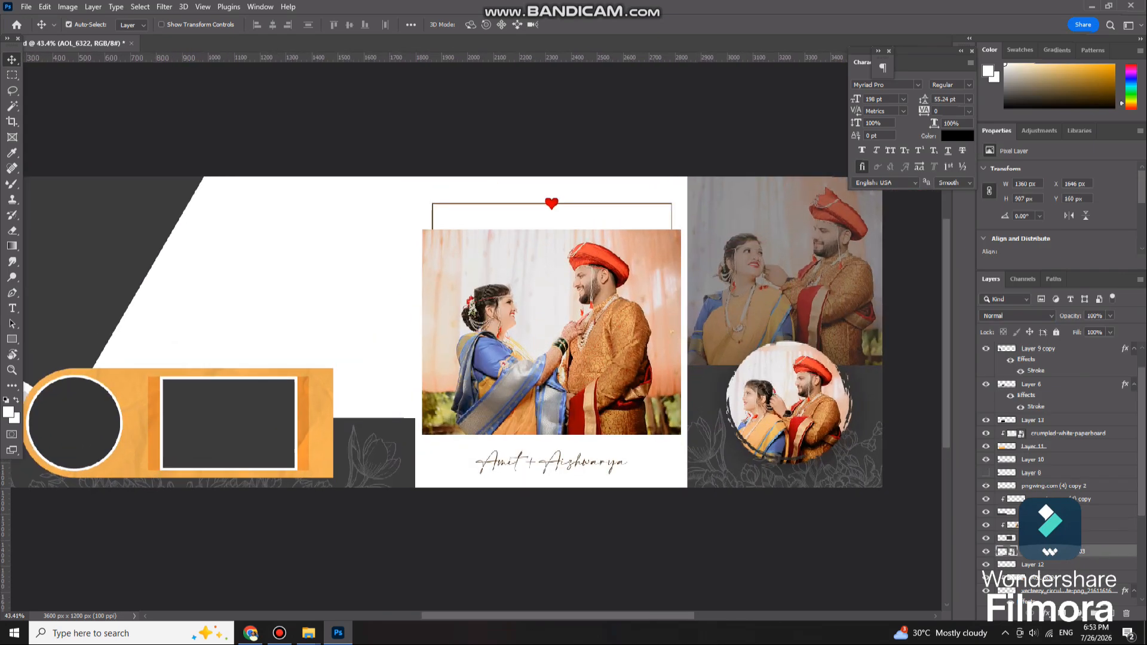
pyautogui.moveTo(584, 211); pyautogui.dragTo(550, 210)
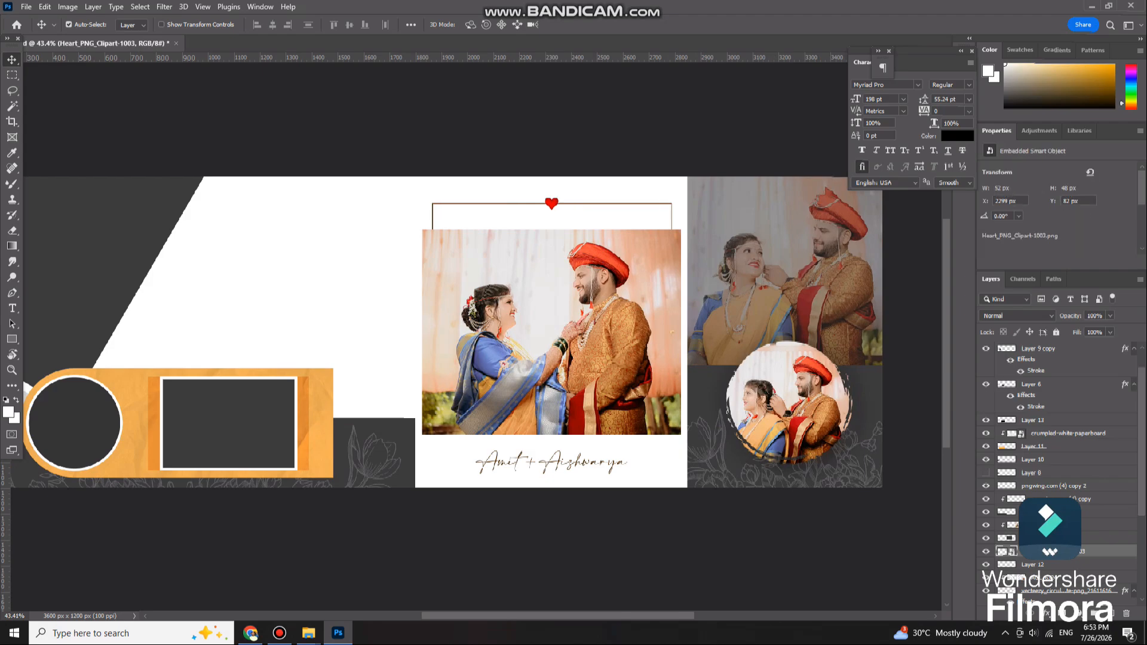
# Step: Restore the deleted photo in the orange banner's round frame and try repositioning it within the circle
pyautogui.hscroll(-5, 572, 332)
pyautogui.click(1030, 397)
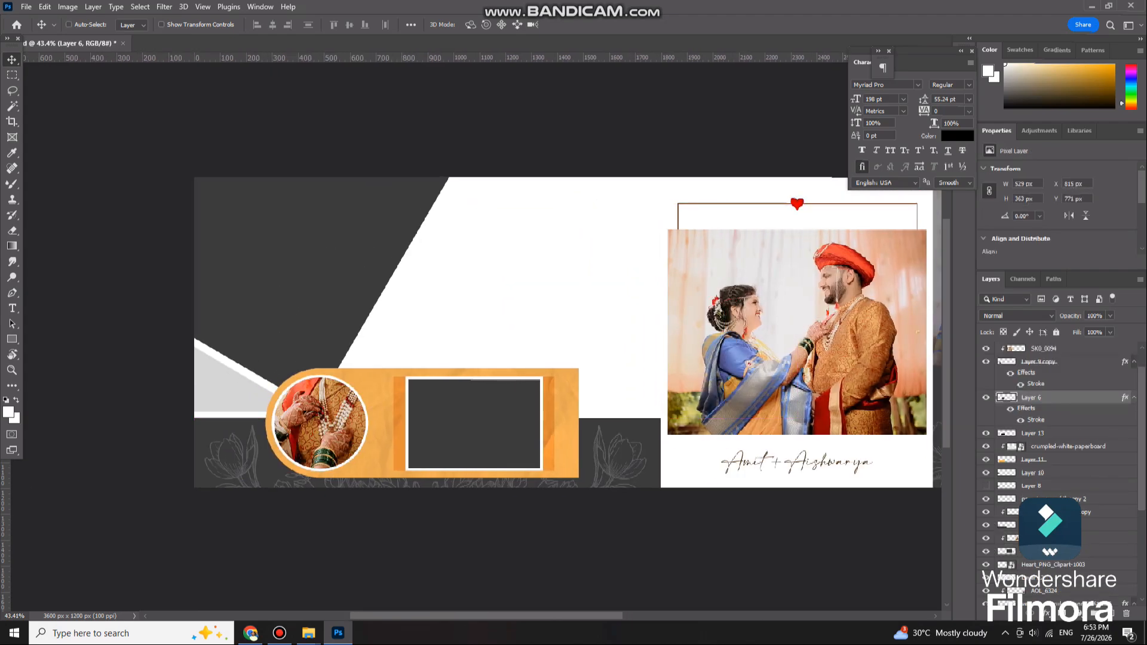
pyautogui.moveTo(316, 424); pyautogui.dragTo(319, 421)
pyautogui.scroll(2, 322, 423)
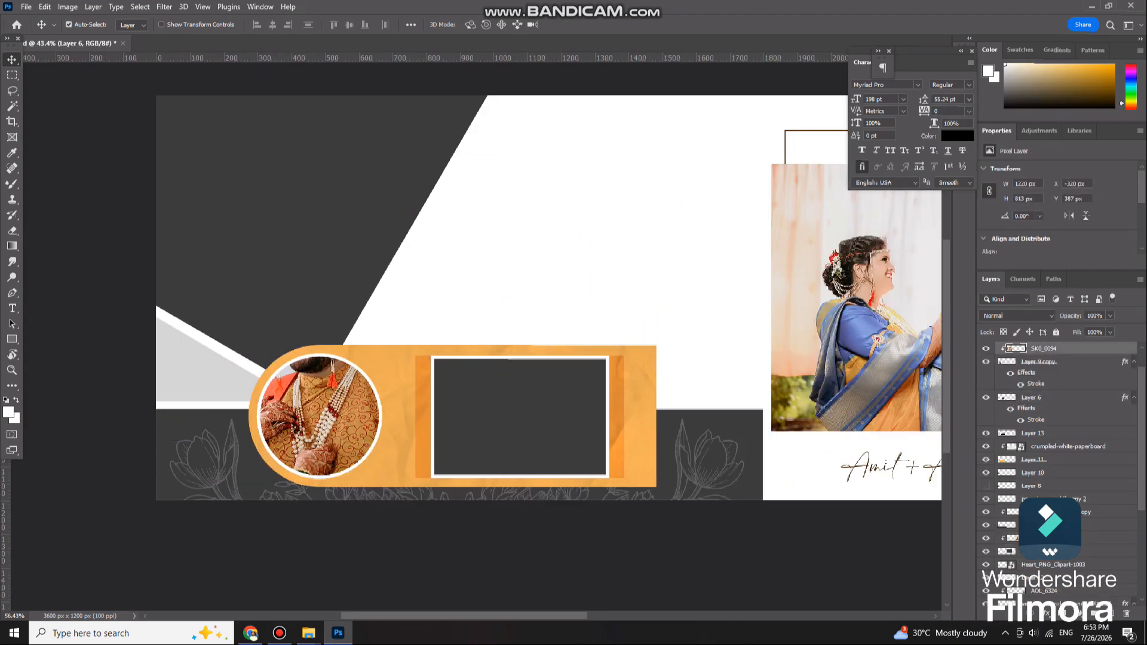
pyautogui.moveTo(334, 370); pyautogui.dragTo(351, 497)
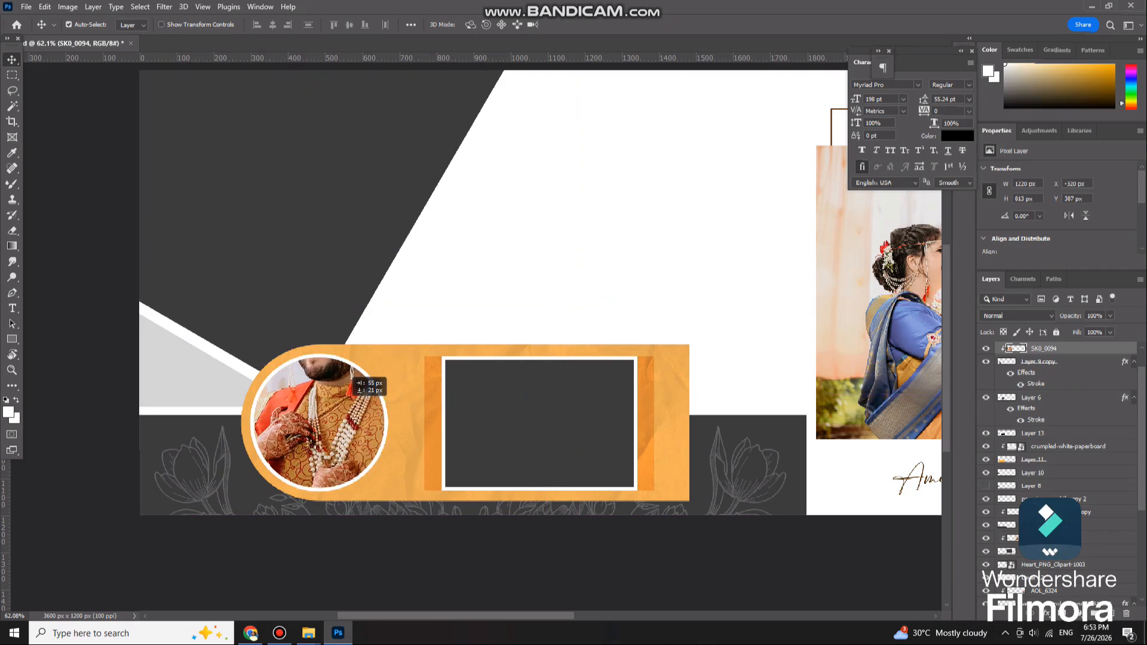
pyautogui.moveTo(344, 368); pyautogui.dragTo(344, 368)
pyautogui.scroll(-1, 344, 369)
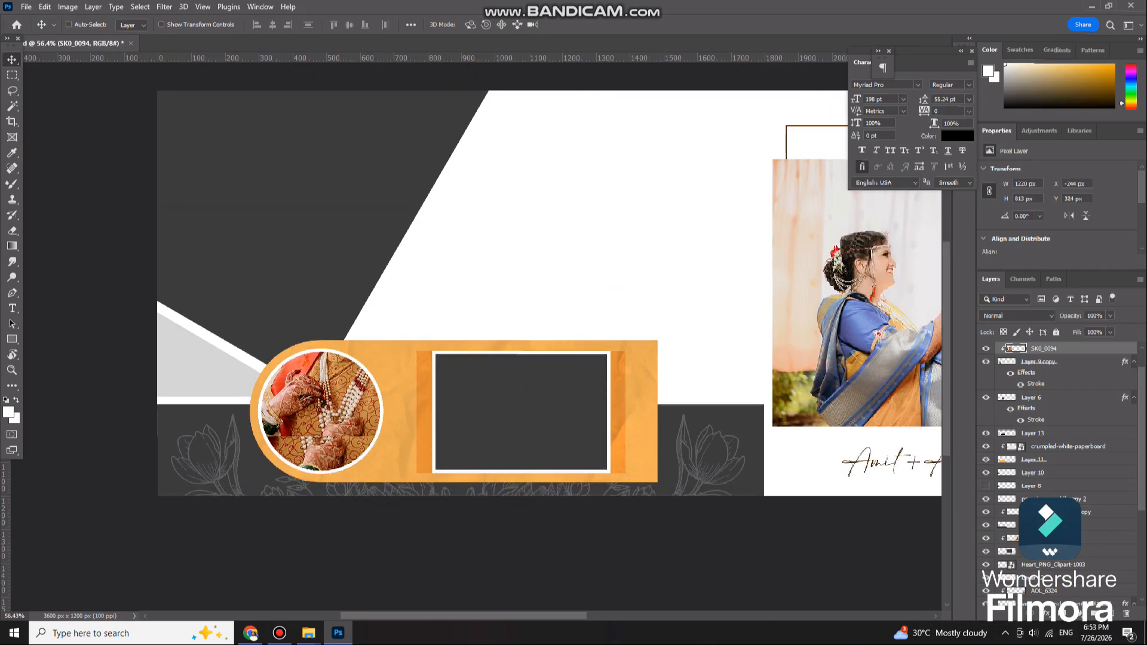
pyautogui.scroll(-3, 352, 411)
pyautogui.moveTo(337, 426); pyautogui.dragTo(377, 406)
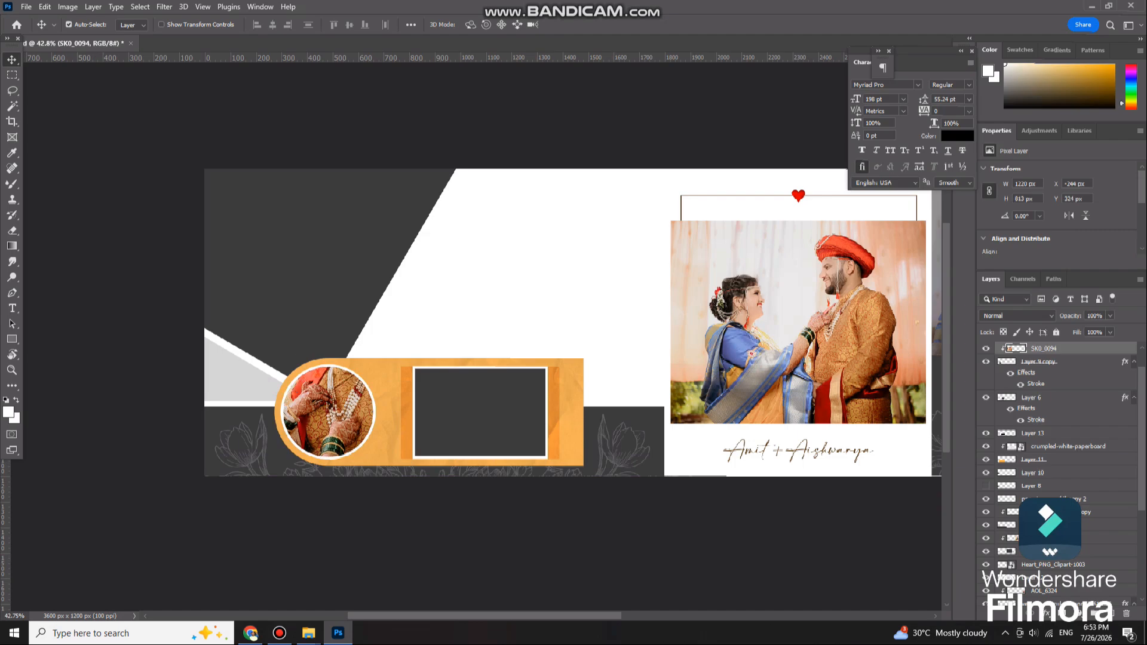
# Step: Restore the deleted photo in the orange banner's rectangular frame and try shifting it inside the frame
pyautogui.scroll(-1, 395, 298)
pyautogui.click(406, 293)
pyautogui.moveTo(434, 361); pyautogui.dragTo(483, 395)
pyautogui.scroll(5, 497, 394)
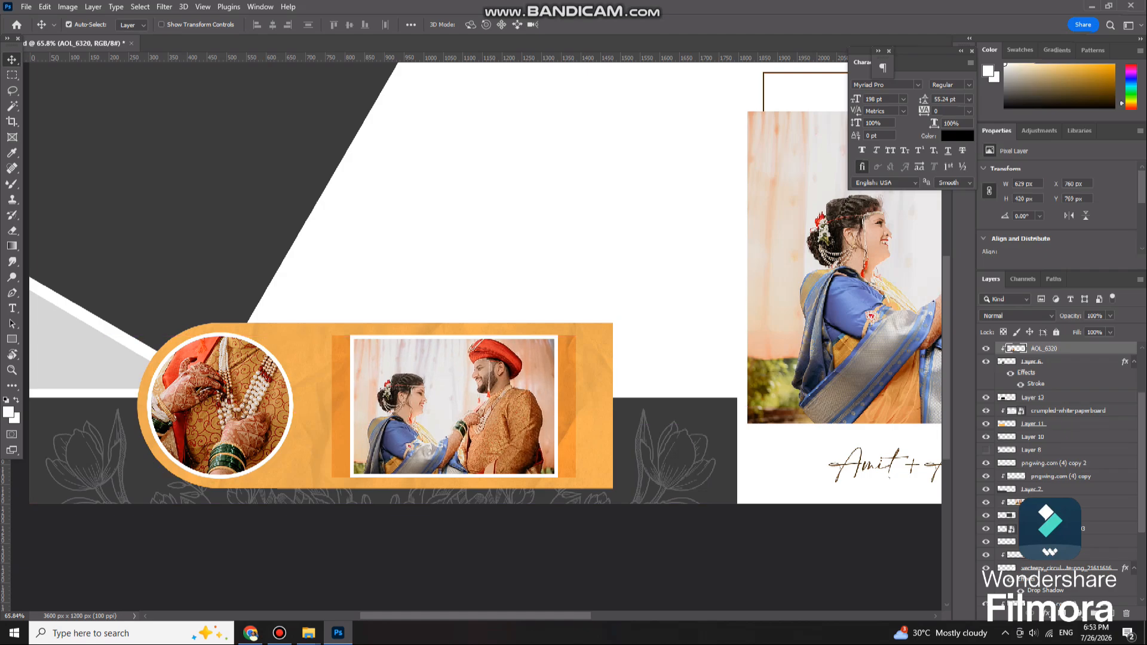
pyautogui.scroll(-1, 483, 394)
pyautogui.scroll(-3, 453, 359)
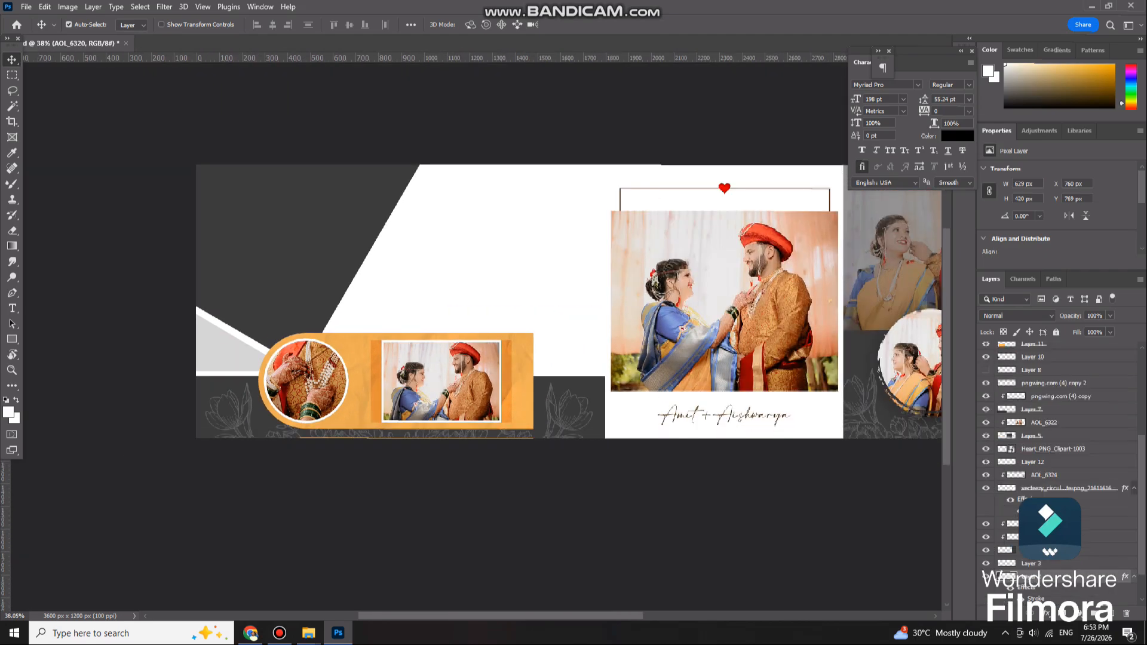
# Step: Try moving the empty slanted frame, undo it, and restore the deleted slanted colour photo and large grayscale photo
pyautogui.moveTo(291, 243); pyautogui.dragTo(307, 216)
pyautogui.hotkey('ctrl', 'z')
pyautogui.hotkey('ctrl', 'z')
pyautogui.hotkey('ctrl', 'z')
pyautogui.moveTo(534, 257)
pyautogui.mouseDown()
pyautogui.moveTo(570, 261)
pyautogui.moveTo(506, 258)
pyautogui.moveTo(544, 267)
pyautogui.mouseUp()
pyautogui.hotkey('ctrl', 'z')
pyautogui.scroll(4, 461, 204)
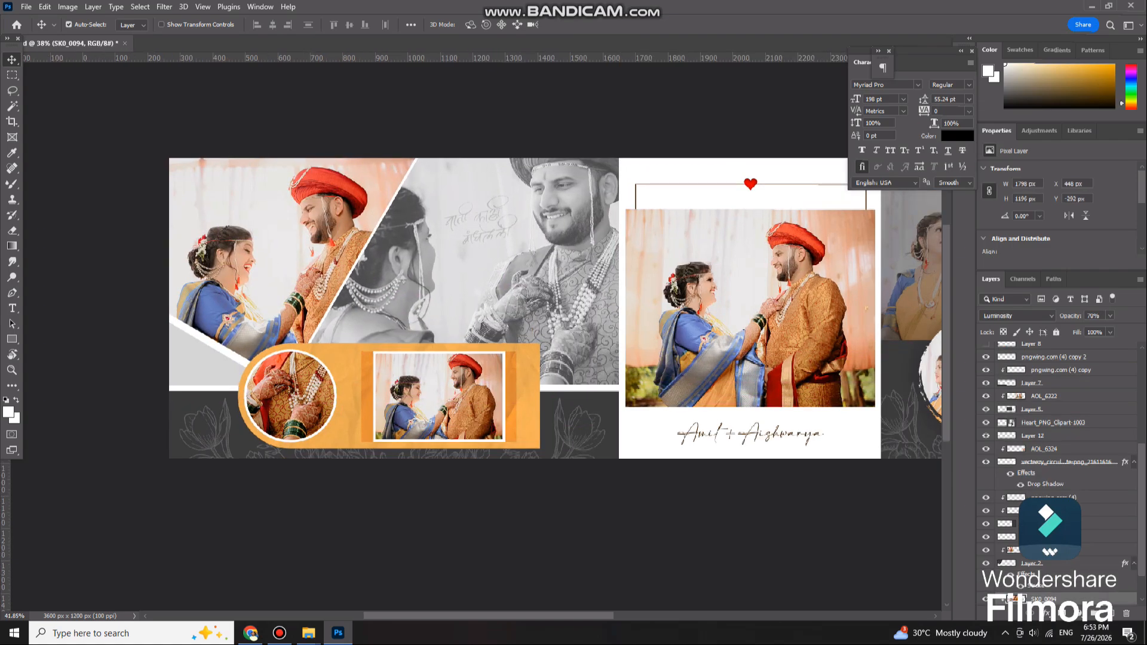
# Step: Try moving the slanted colour photo and the large grayscale photo within their frames, undoing each move
pyautogui.moveTo(298, 224)
pyautogui.mouseDown()
pyautogui.moveTo(318, 213)
pyautogui.moveTo(304, 222)
pyautogui.mouseUp()
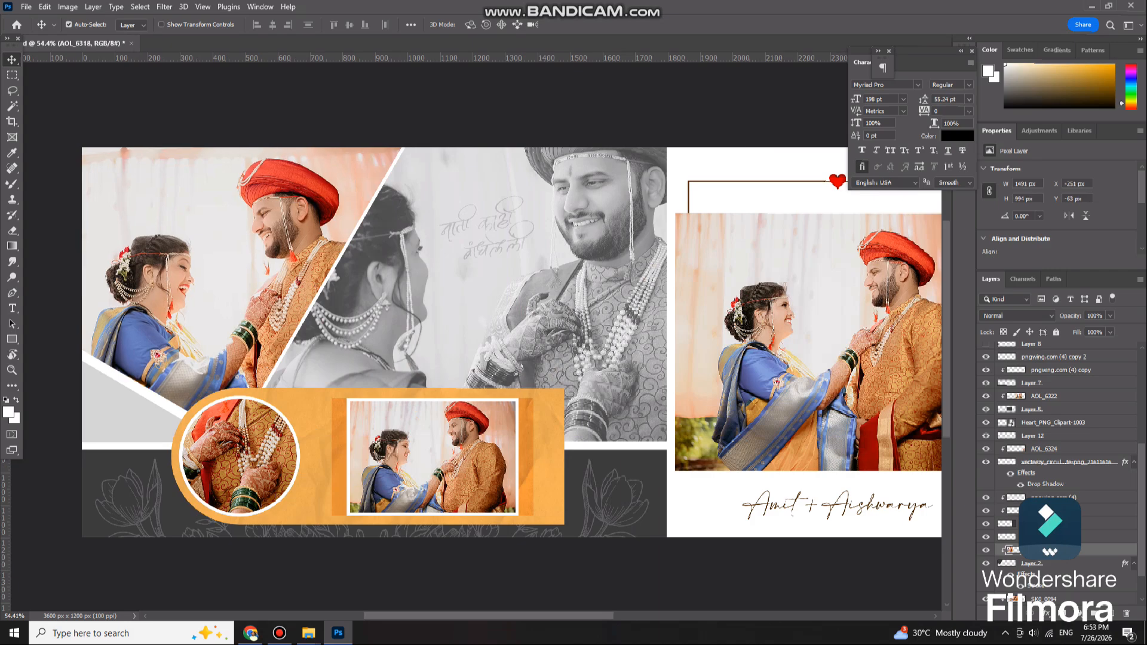
pyautogui.scroll(-2, 528, 240)
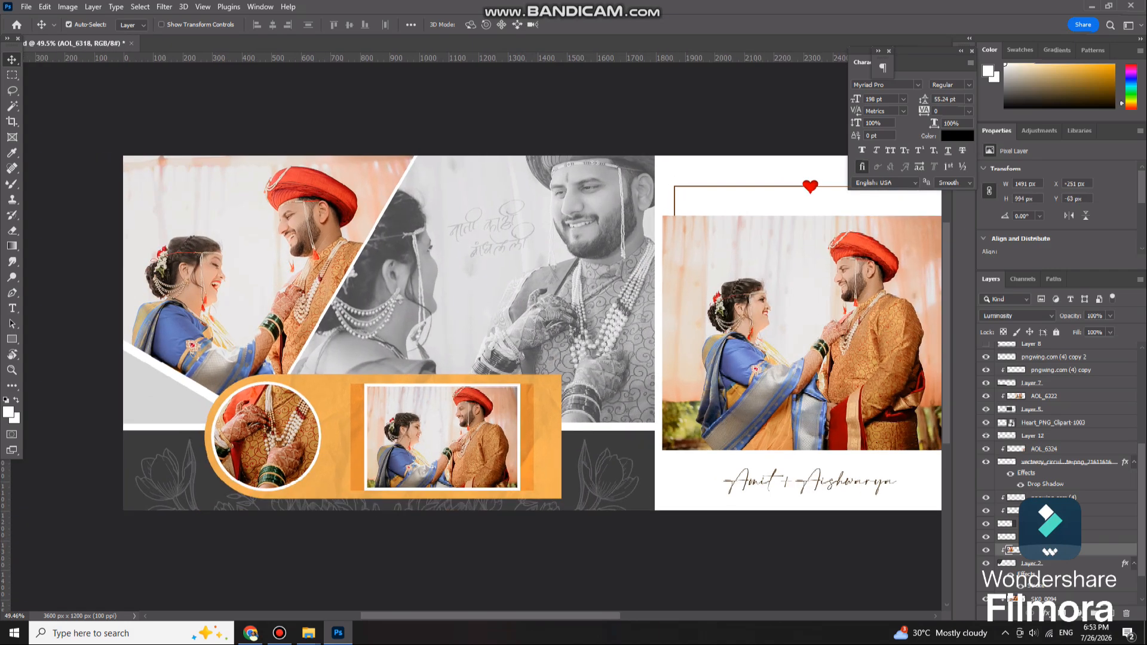
pyautogui.moveTo(504, 228)
pyautogui.mouseDown()
pyautogui.moveTo(485, 243)
pyautogui.moveTo(500, 248)
pyautogui.mouseUp()
pyautogui.hotkey('ctrl', 'z')
pyautogui.scroll(-1, 532, 247)
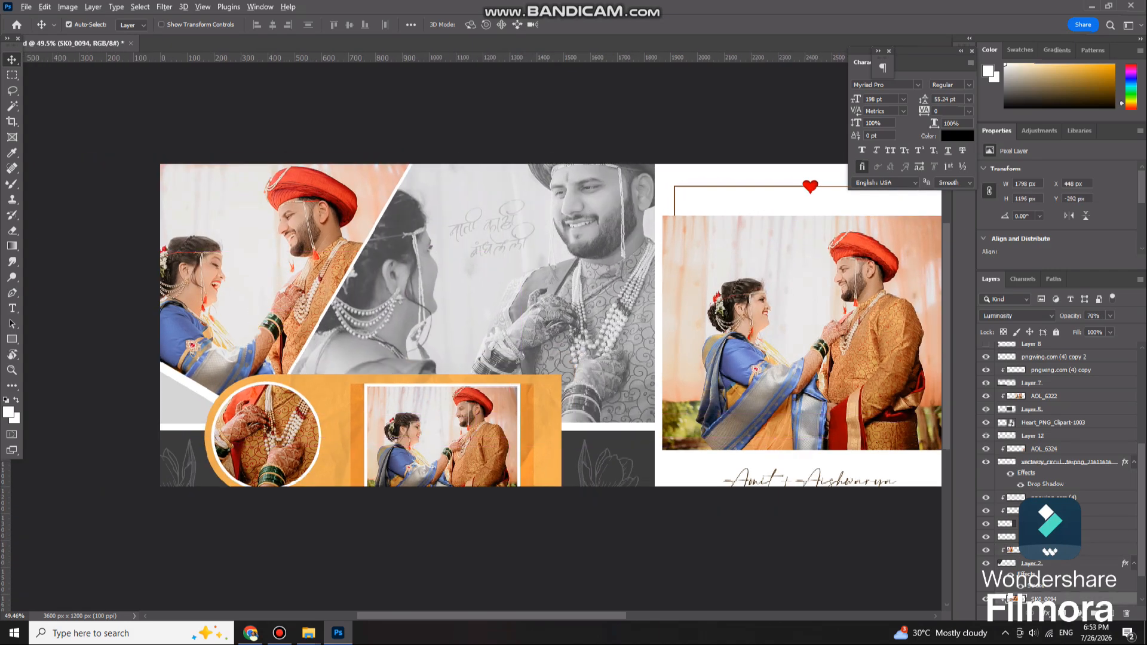
# Step: Try other opacity levels on the large grayscale photo, return it to its original opacity, and review the whole spread
pyautogui.moveTo(1089, 329); pyautogui.dragTo(1110, 329)
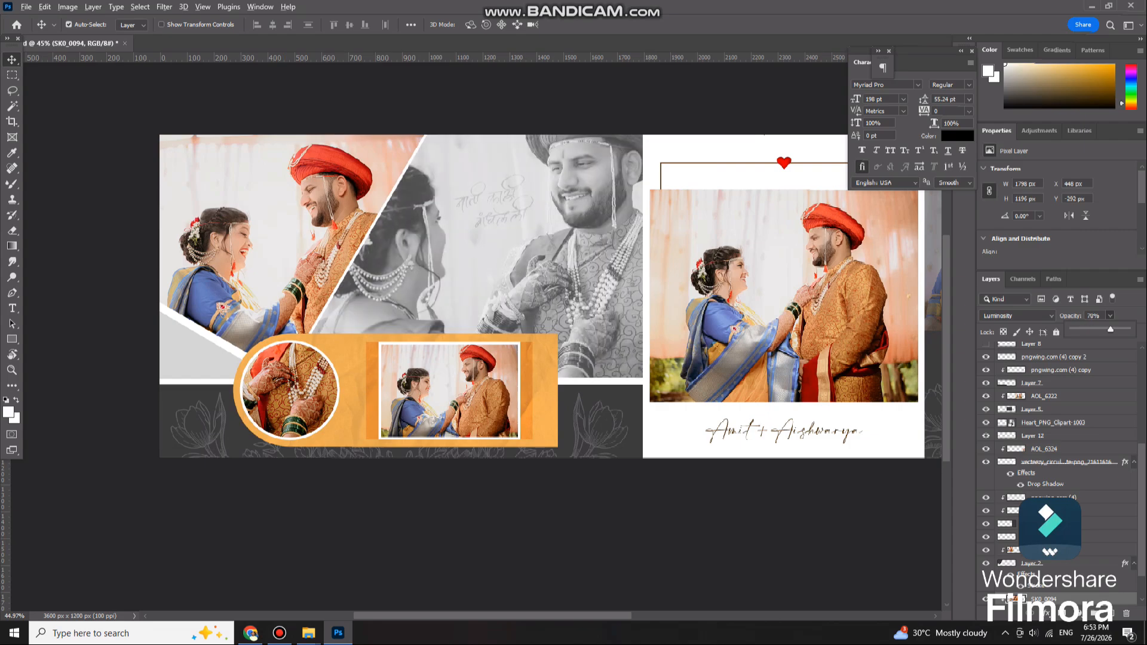
pyautogui.scroll(-8, 534, 261)
pyautogui.scroll(4, 735, 260)
pyautogui.scroll(-5, 612, 299)
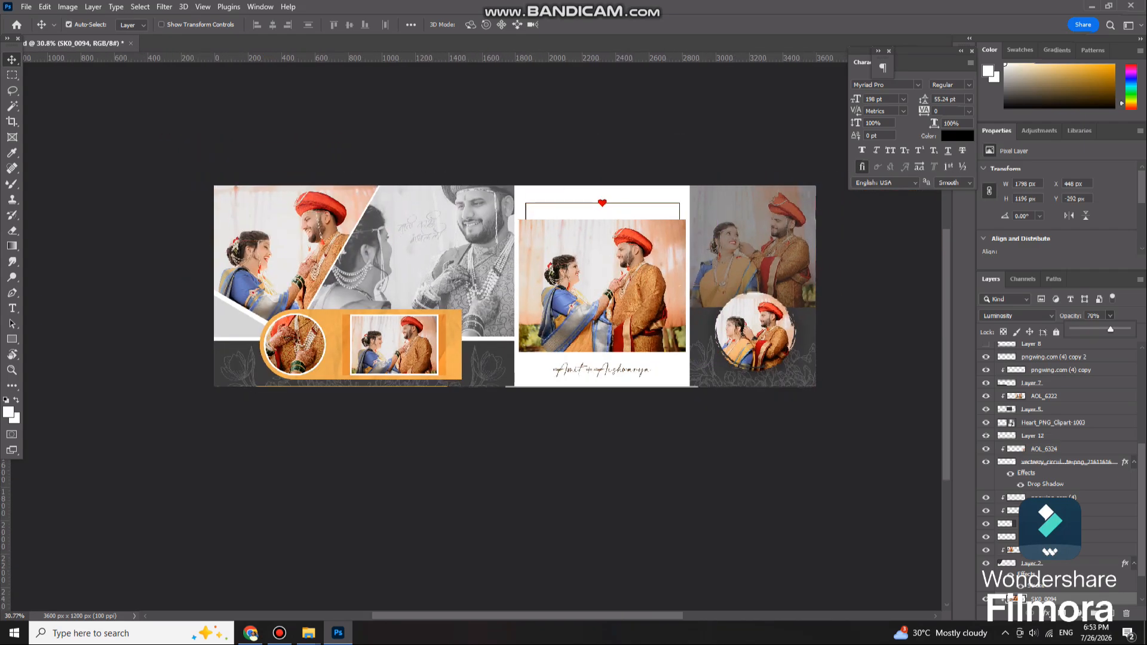
# Step: Try moving the large colour photo in spread 15's white panel, undo the move, and review the spread
pyautogui.scroll(5, 624, 276)
pyautogui.click(630, 262)
pyautogui.moveTo(588, 299); pyautogui.dragTo(614, 307)
pyautogui.hotkey('ctrl', 'z')
pyautogui.scroll(1, 585, 296)
pyautogui.scroll(-1, 585, 296)
pyautogui.scroll(3, 586, 296)
pyautogui.scroll(-2, 487, 324)
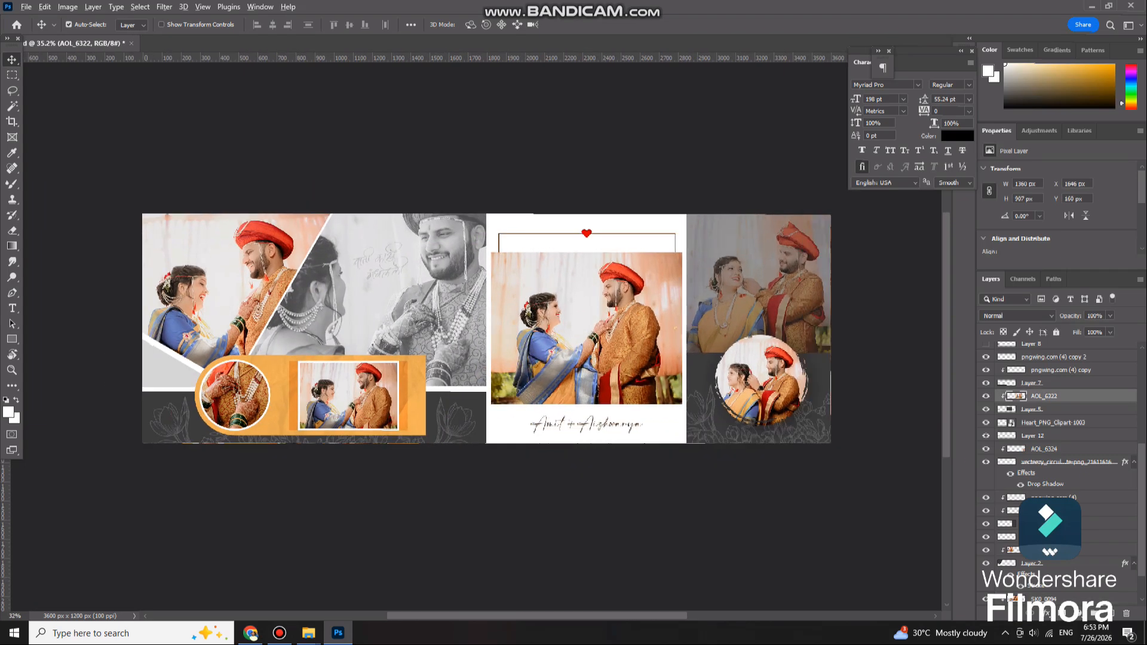
# Step: Open 17.psd from the Pictures folder in Photoshop and view the whole spread
pyautogui.moveTo(308, 633)
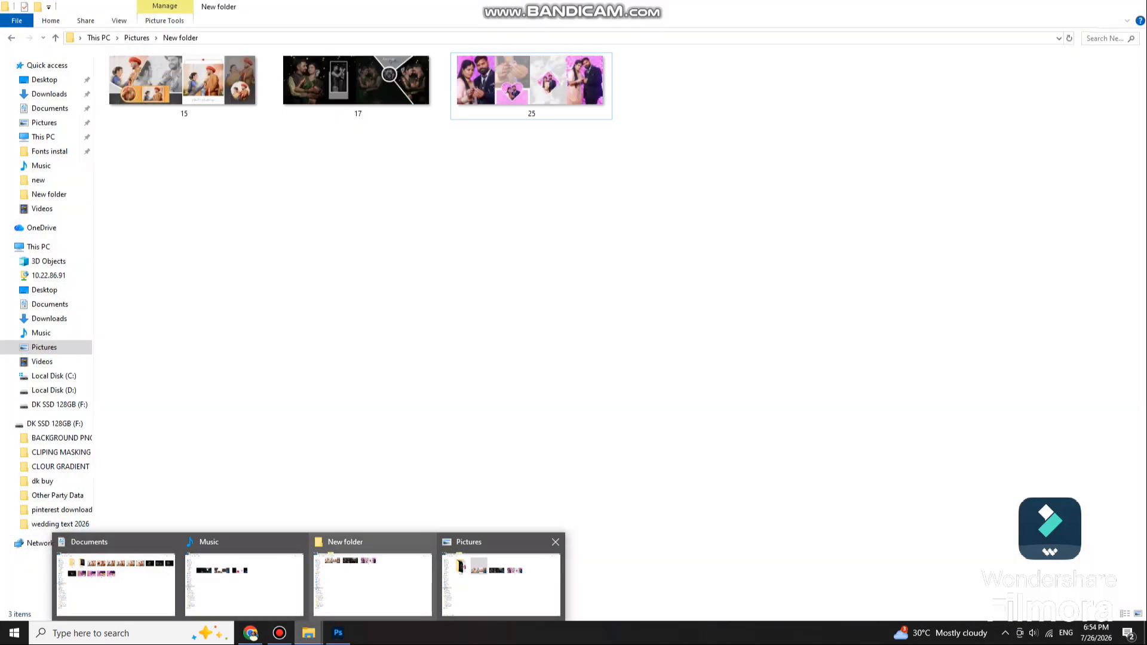
pyautogui.click(501, 584)
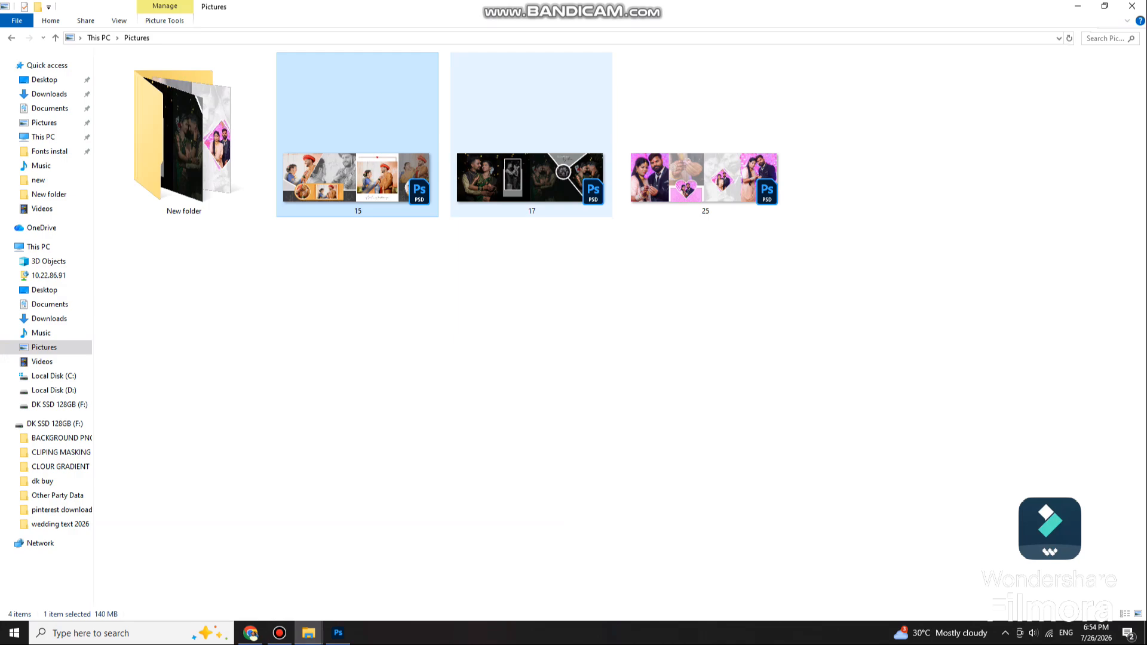
pyautogui.click(531, 173)
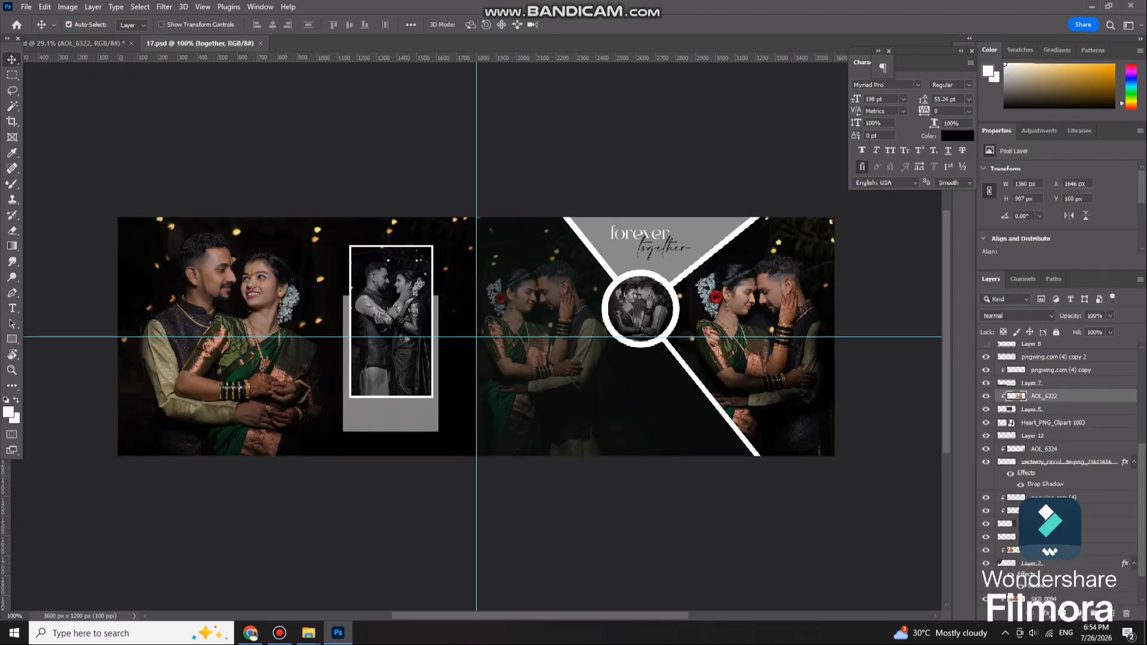
pyautogui.scroll(-2, 537, 325)
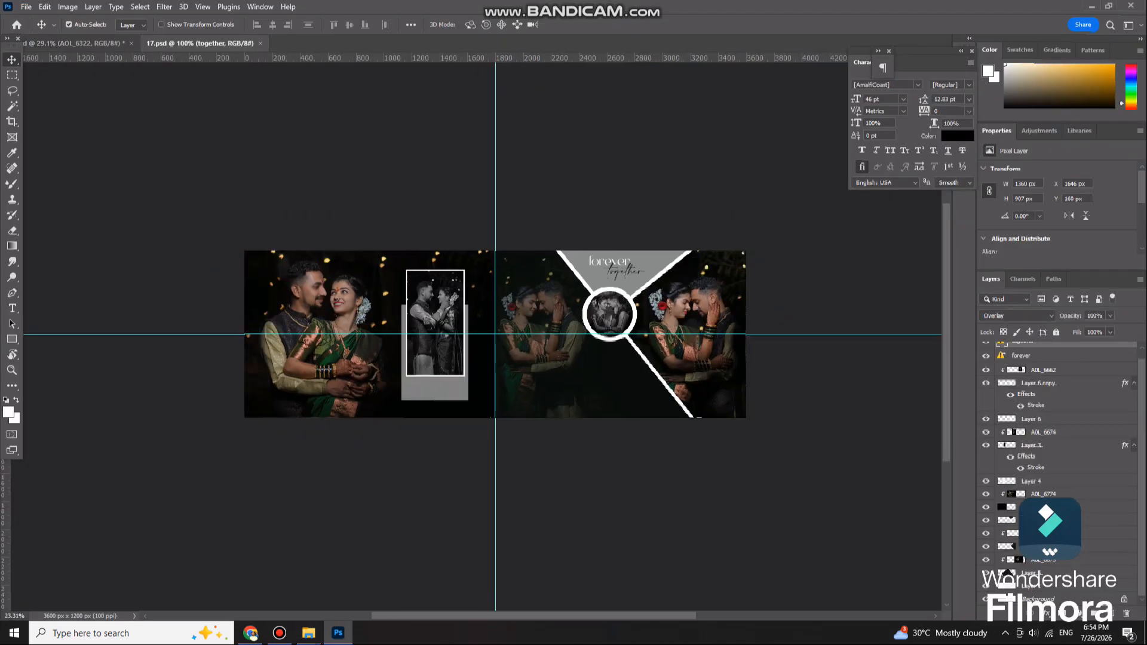
pyautogui.scroll(1, 547, 412)
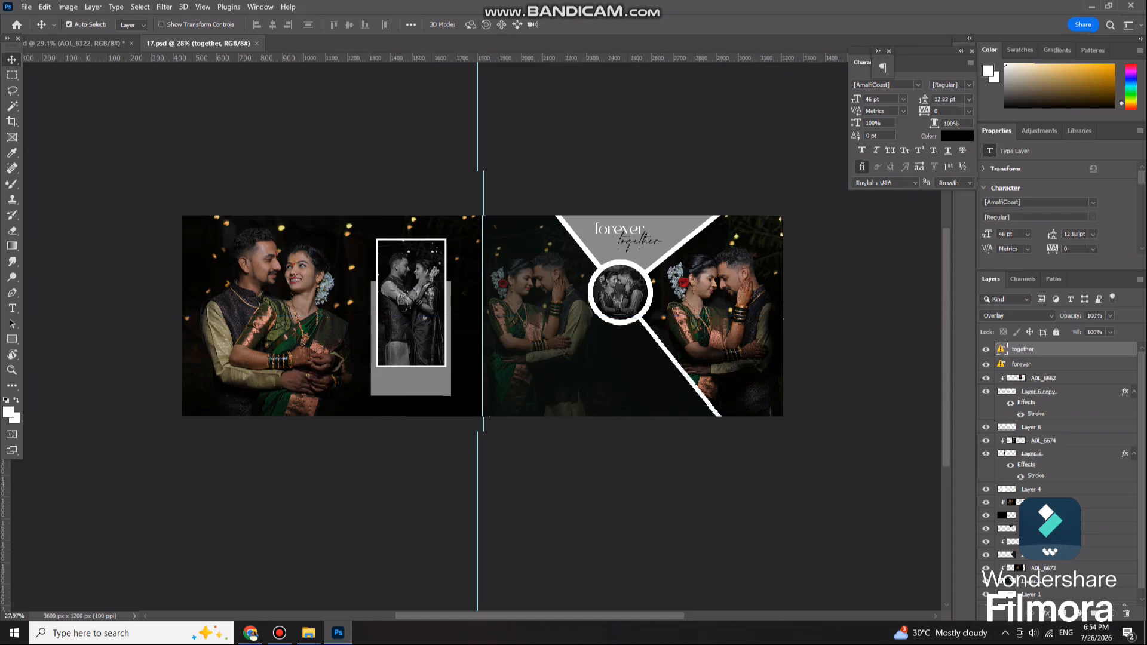
pyautogui.scroll(1, 500, 365)
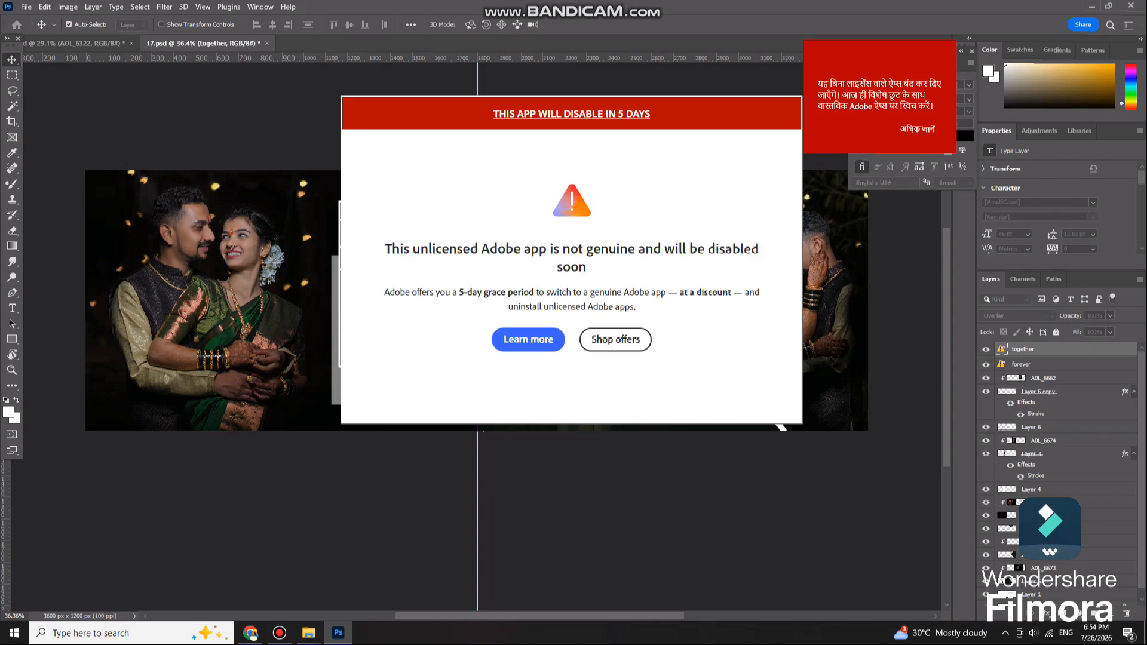
# Step: Clear the licensing notice by opening its information page, close the browser, and return to spread 17
pyautogui.click(528, 339)
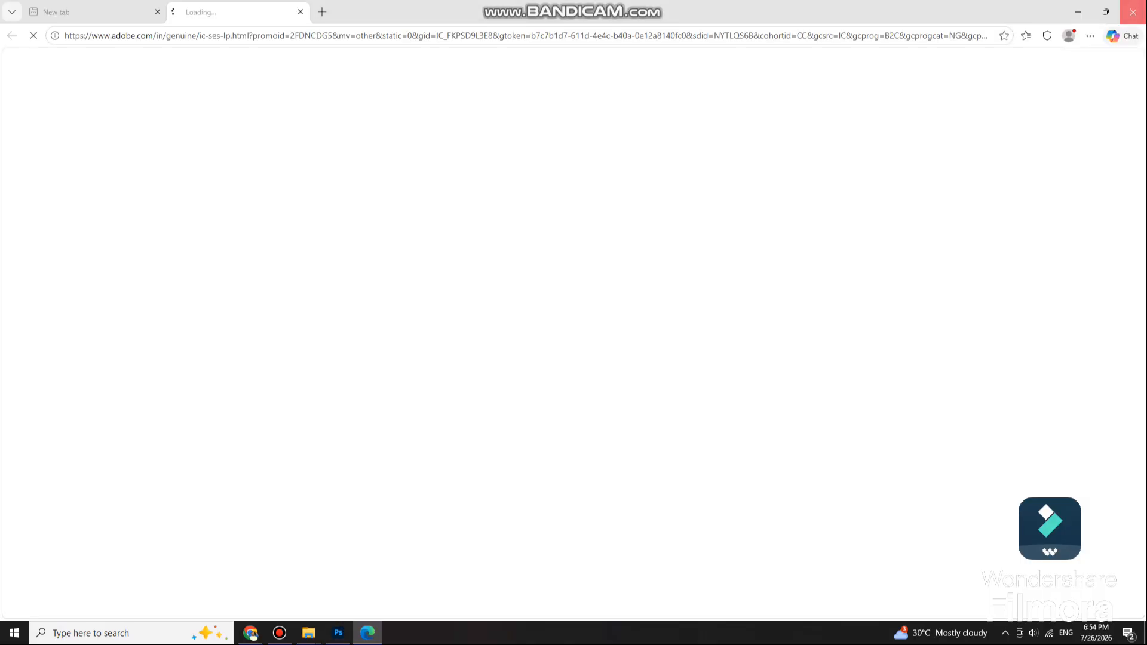
pyautogui.click(1133, 8)
pyautogui.scroll(-2, 485, 329)
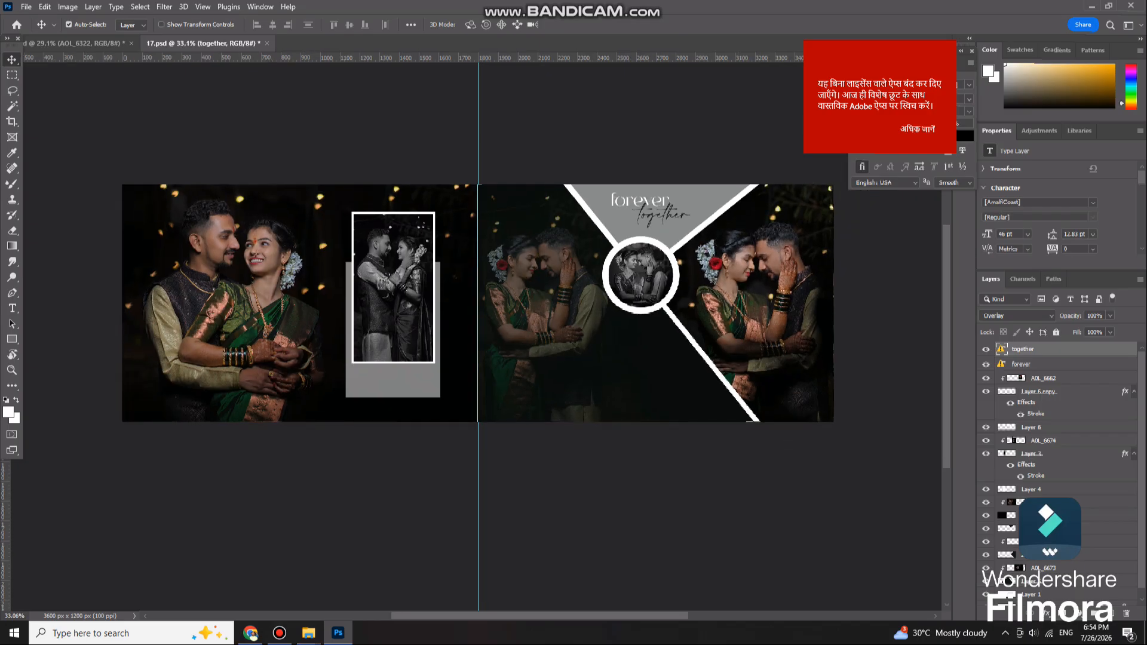
# Step: Hide the guides on spread 17 and look over the design
pyautogui.hotkey('ctrl', ';')
pyautogui.scroll(4, 500, 285)
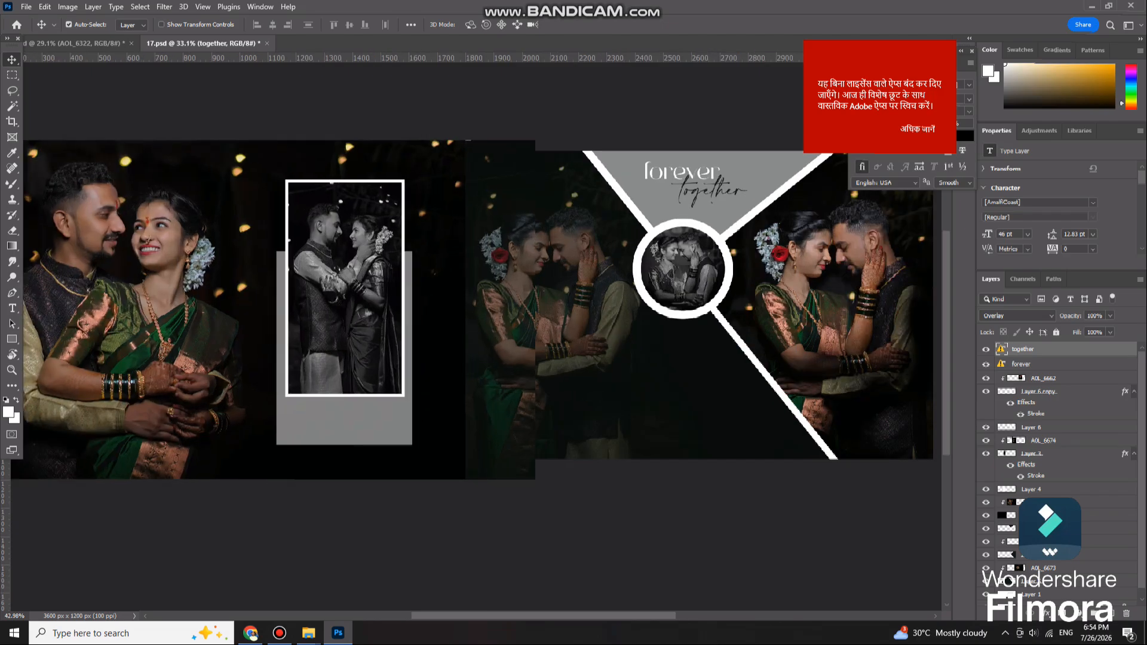
pyautogui.scroll(-4, 504, 263)
# Step: Try moving spread 17's large couple photo, framed grayscale photo, faded photo and right-page colour photo, undoing each move
pyautogui.moveTo(257, 322); pyautogui.dragTo(285, 318)
pyautogui.hotkey('ctrl', 'z')
pyautogui.moveTo(392, 291); pyautogui.dragTo(445, 281)
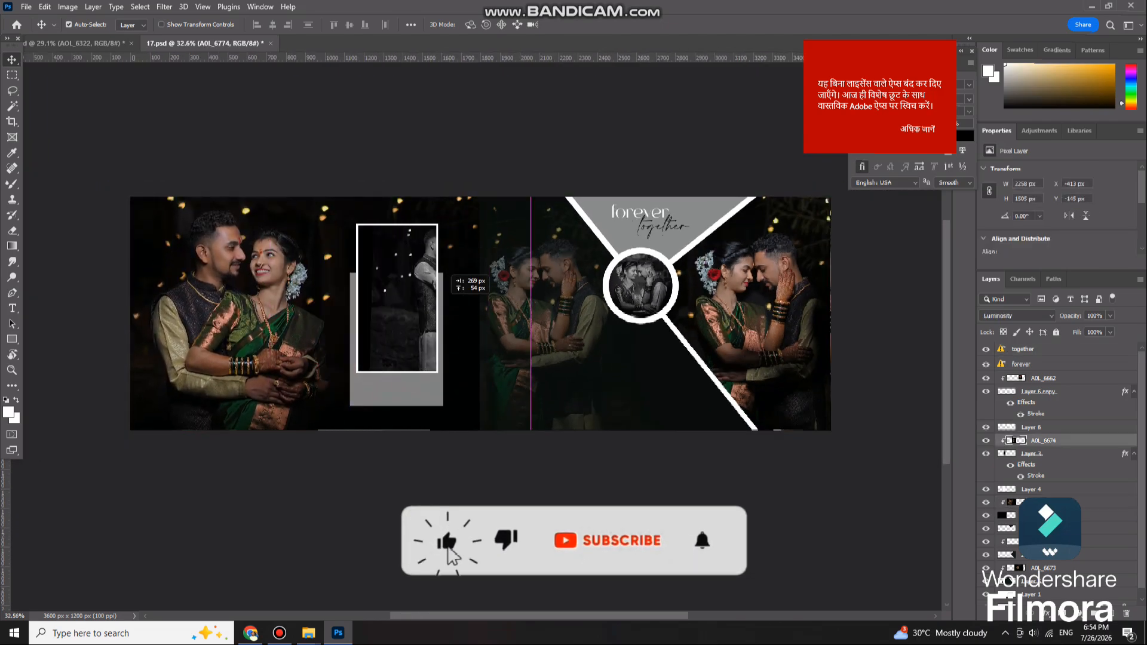
pyautogui.moveTo(573, 310); pyautogui.dragTo(565, 292)
pyautogui.scroll(3, 619, 296)
pyautogui.hotkey('ctrl', 'z')
pyautogui.hotkey('ctrl', 'z')
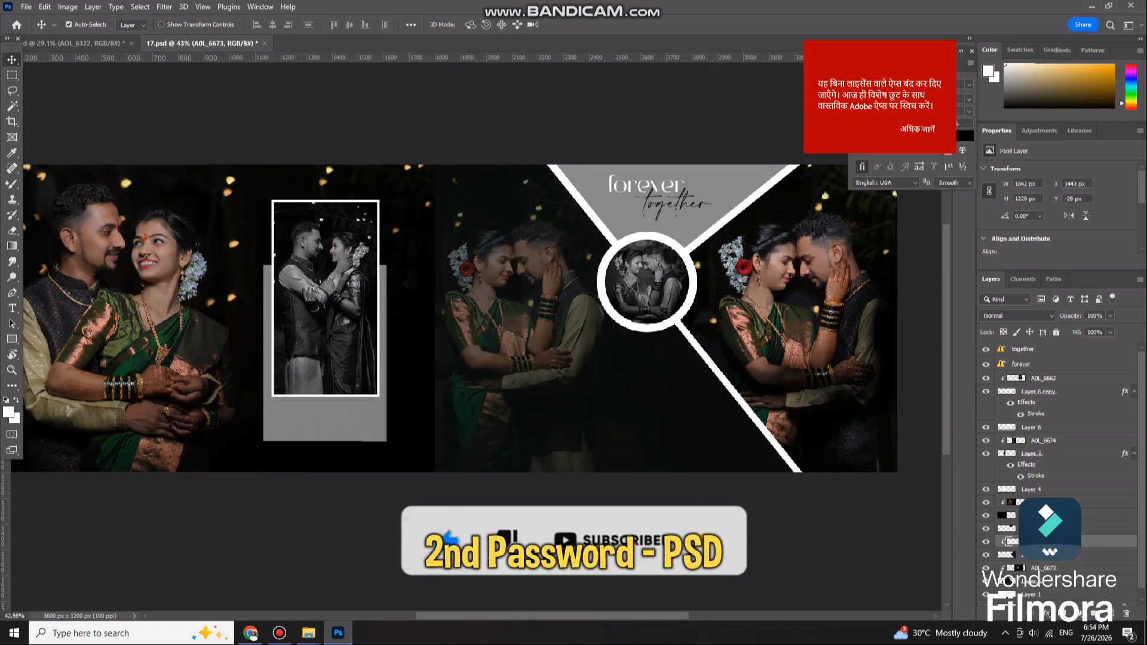
pyautogui.moveTo(792, 323)
pyautogui.mouseDown()
pyautogui.moveTo(812, 315)
pyautogui.moveTo(795, 319)
pyautogui.mouseUp()
pyautogui.hotkey('ctrl', 'z')
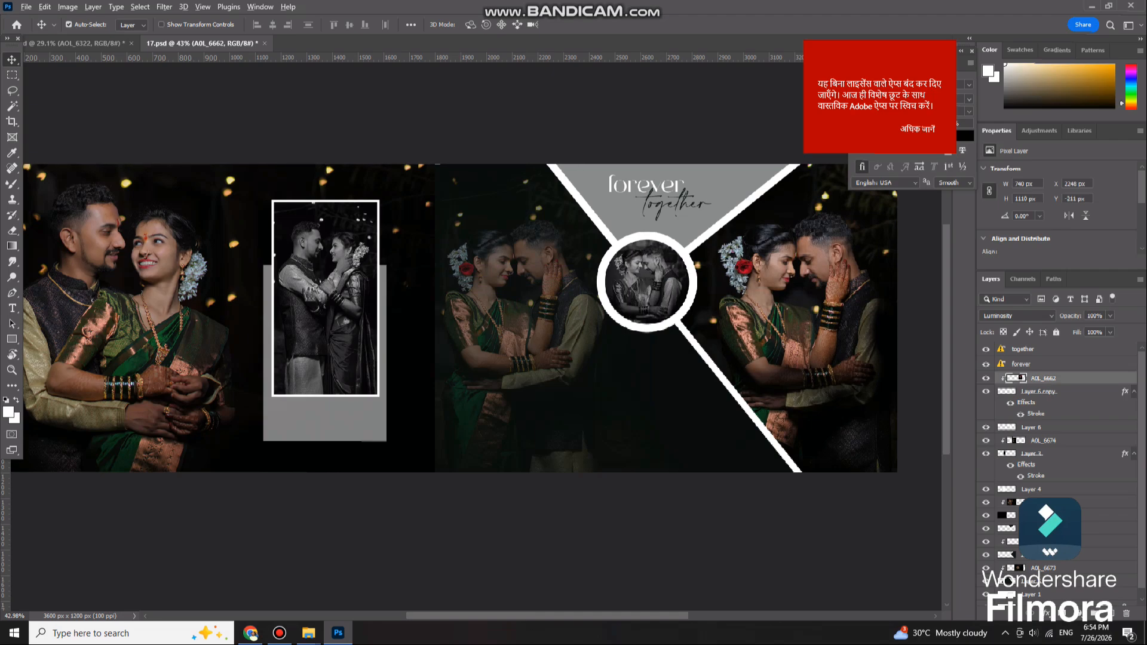
# Step: Delete all five sample photos from spread 17, leaving only the empty frames, background shapes and title text
pyautogui.scroll(-6, 637, 297)
pyautogui.scroll(5, 639, 293)
pyautogui.click(782, 317)
pyautogui.press('Delete')
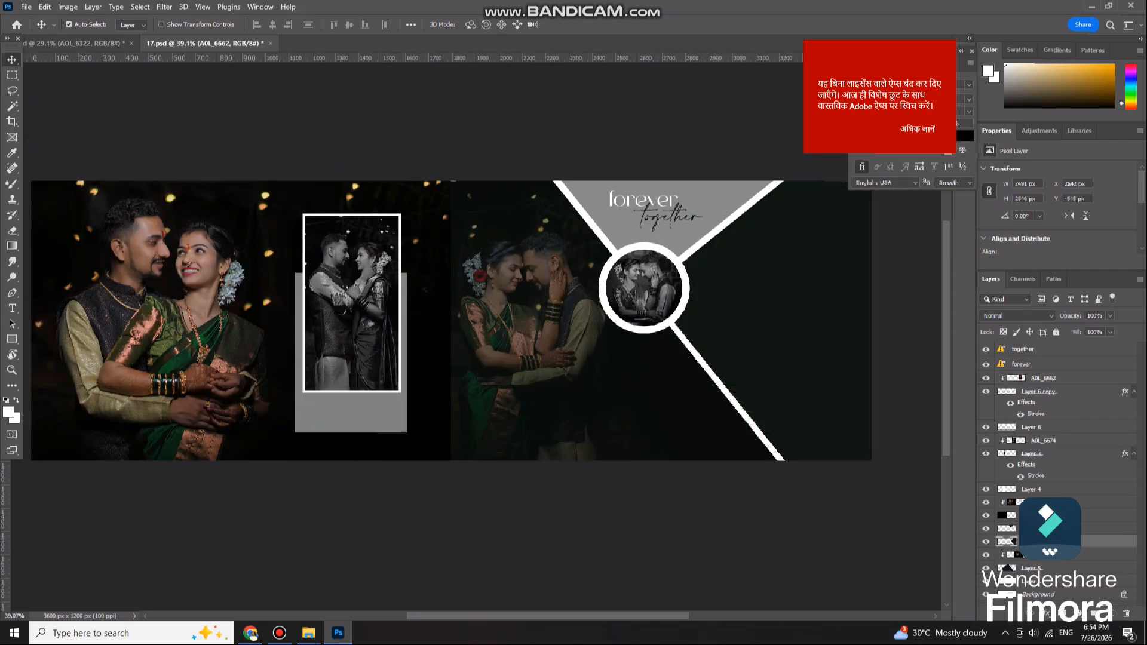
pyautogui.press('Delete')
pyautogui.press('Delete')
pyautogui.press('Delete')
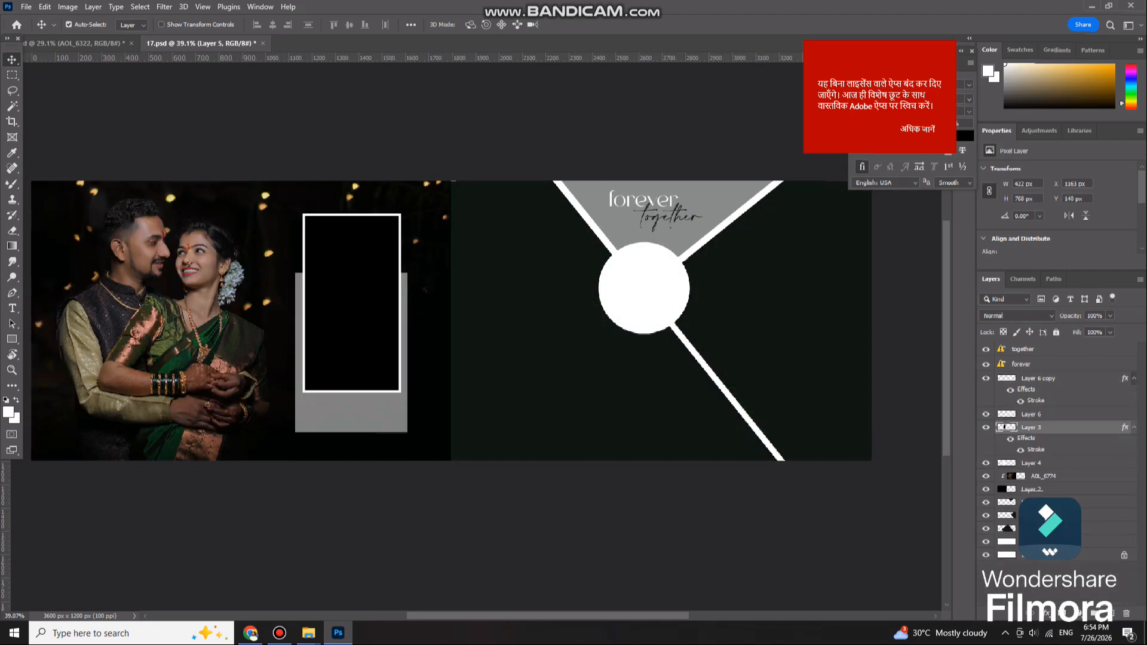
pyautogui.scroll(-4, 609, 328)
pyautogui.scroll(1, 609, 327)
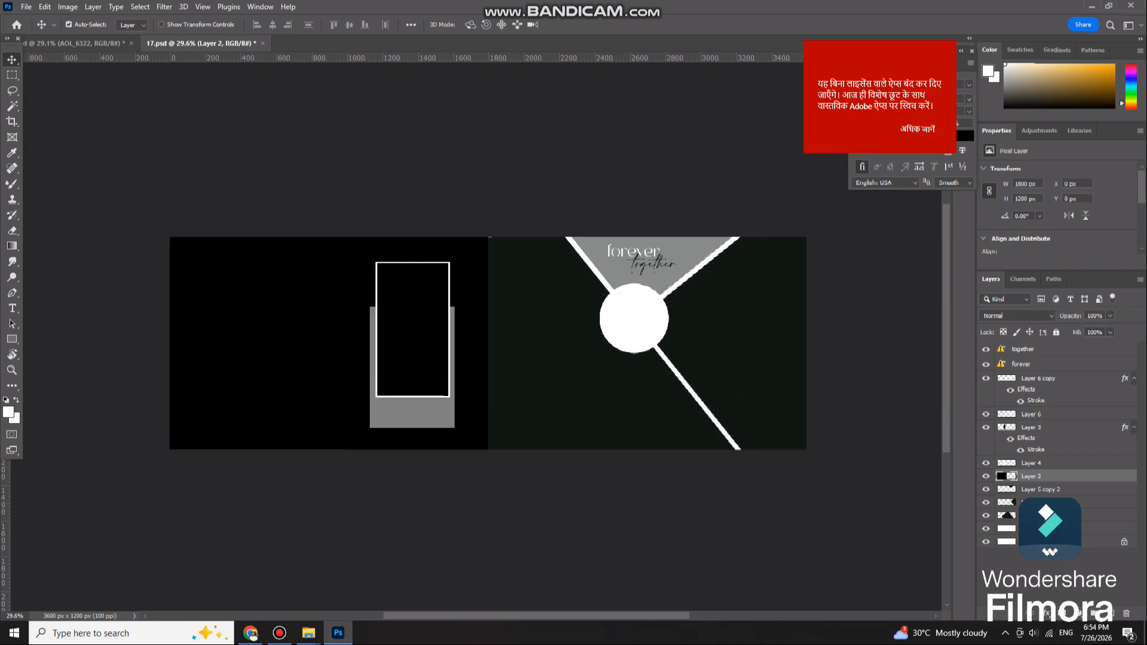
# Step: Try moving the empty rectangular frame, circular frame and right-page background shape, undoing each move
pyautogui.moveTo(387, 312); pyautogui.dragTo(411, 317)
pyautogui.hotkey('ctrl', 'z')
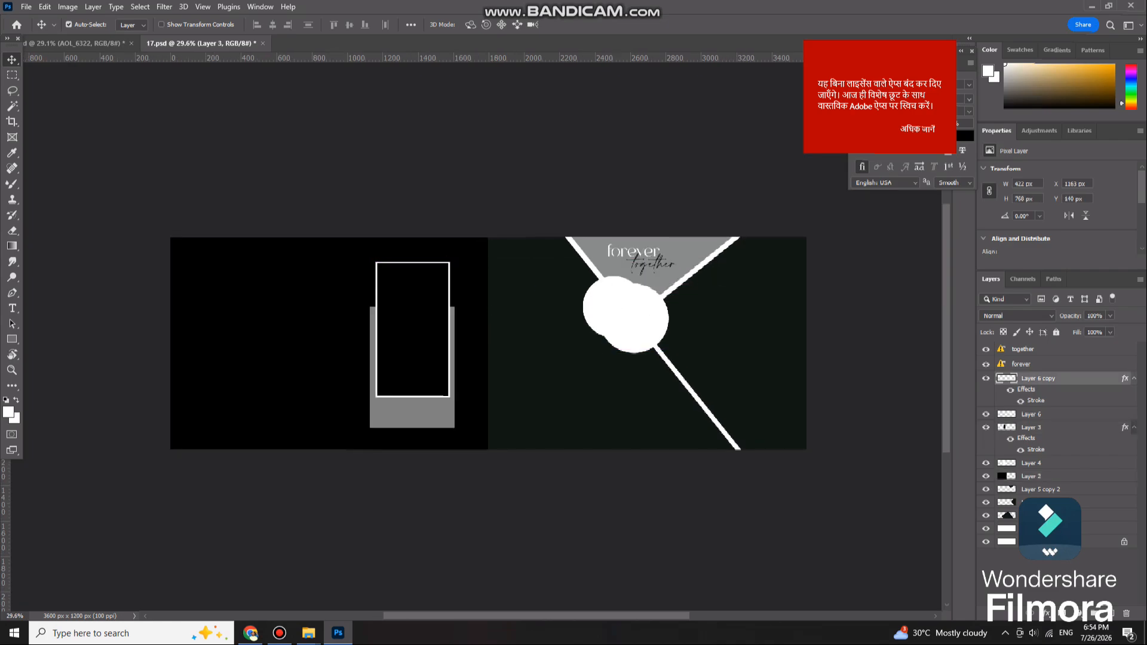
pyautogui.scroll(3, 565, 368)
pyautogui.moveTo(597, 375); pyautogui.dragTo(729, 379)
pyautogui.hotkey('ctrl', 'z')
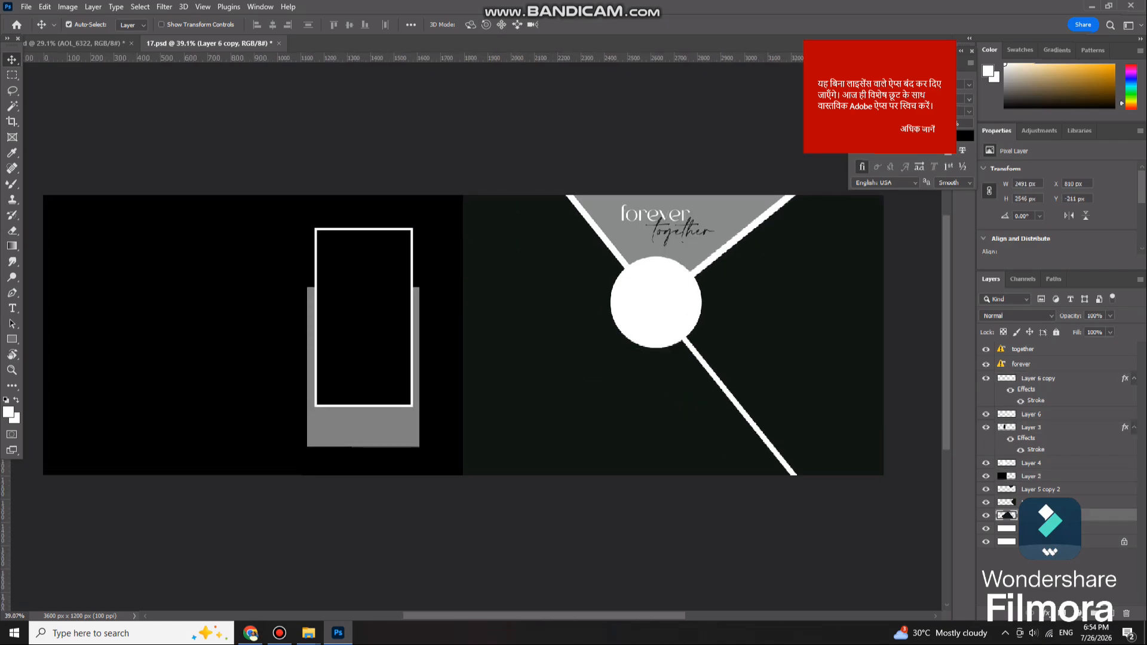
# Step: Restore the deleted large couple photo on the left page and try moving it, undoing the move
pyautogui.hotkey('ctrl', 'z')
pyautogui.moveTo(197, 294)
pyautogui.mouseDown()
pyautogui.moveTo(257, 264)
pyautogui.moveTo(185, 290)
pyautogui.mouseUp()
pyautogui.hotkey('ctrl', 'z')
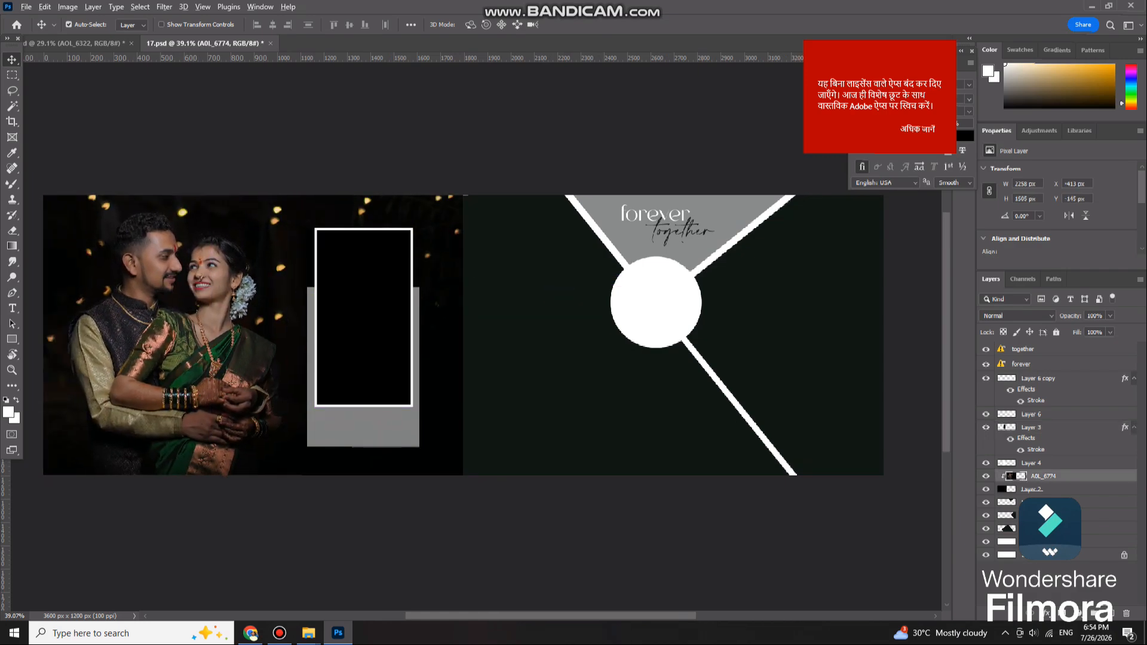
# Step: Brighten the large couple photo with Levels, setting the white input level to 204
pyautogui.scroll(1, 248, 320)
pyautogui.hotkey('ctrl', 'l')
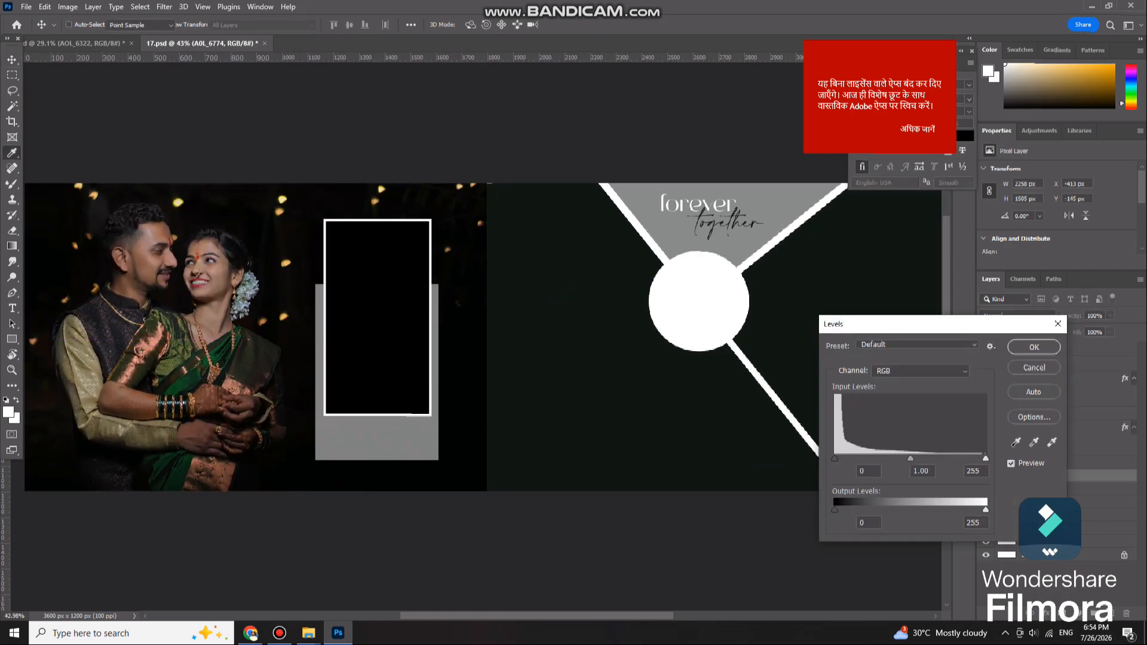
pyautogui.moveTo(985, 459); pyautogui.dragTo(955, 459)
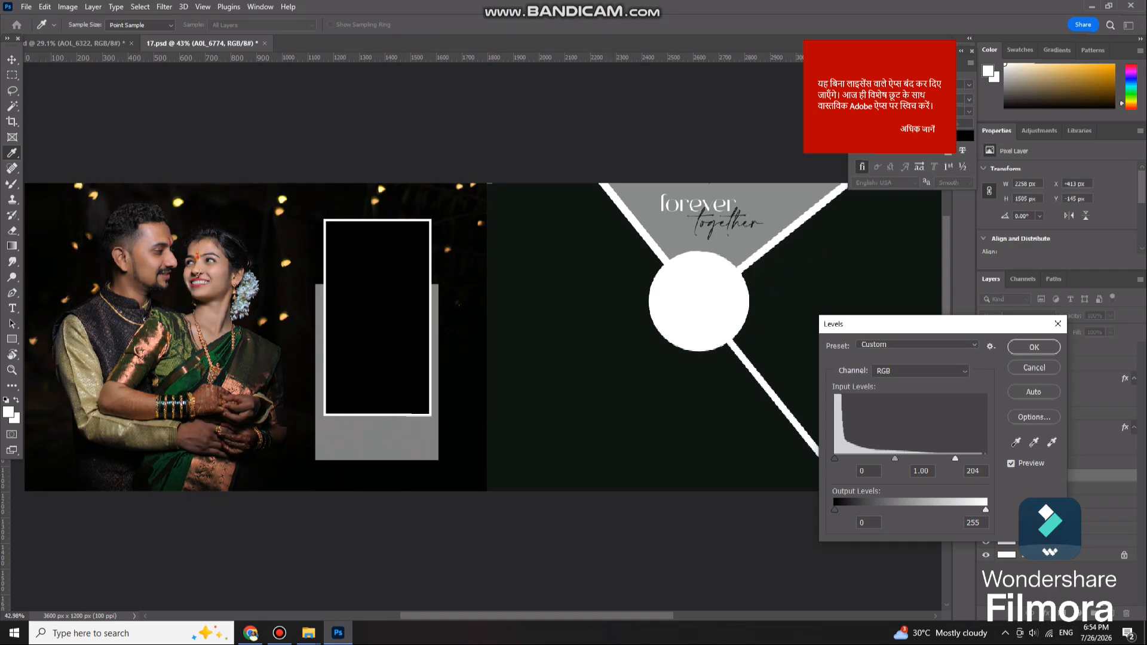
pyautogui.press('Return')
pyautogui.scroll(5, 419, 436)
pyautogui.scroll(-1, 419, 436)
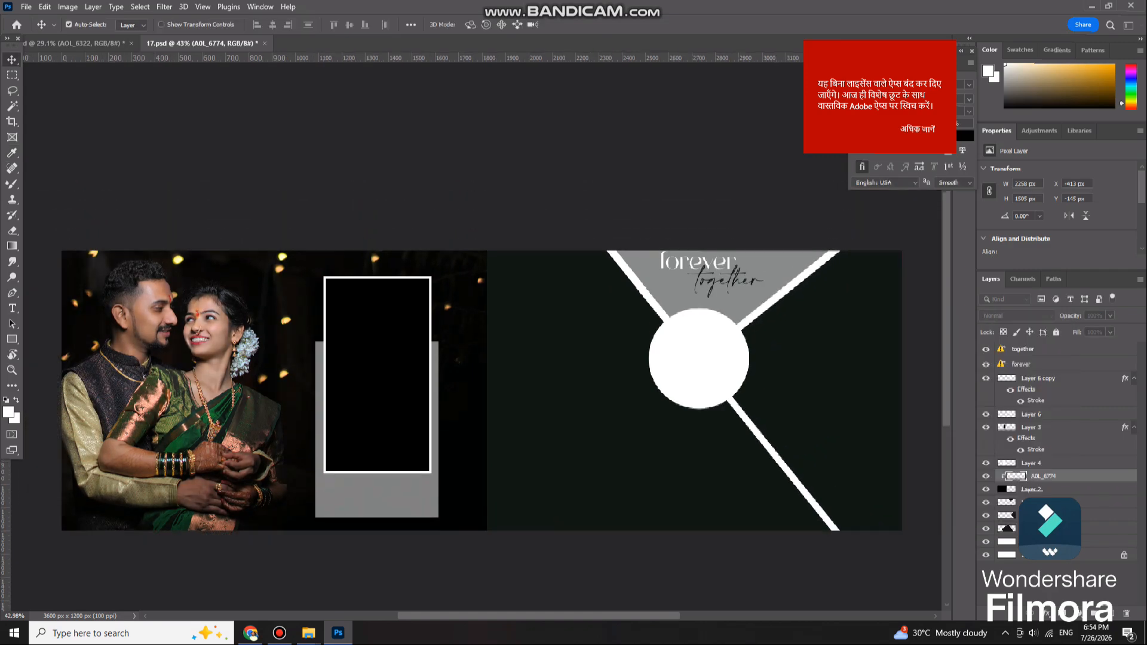
# Step: Undo the Levels change, restore the grayscale photo in the rectangular frame, and try moving it, undoing the move
pyautogui.scroll(-6, 419, 436)
pyautogui.hotkey('ctrl', 'z')
pyautogui.hotkey('ctrl', 'z')
pyautogui.hotkey('ctrl', 'z')
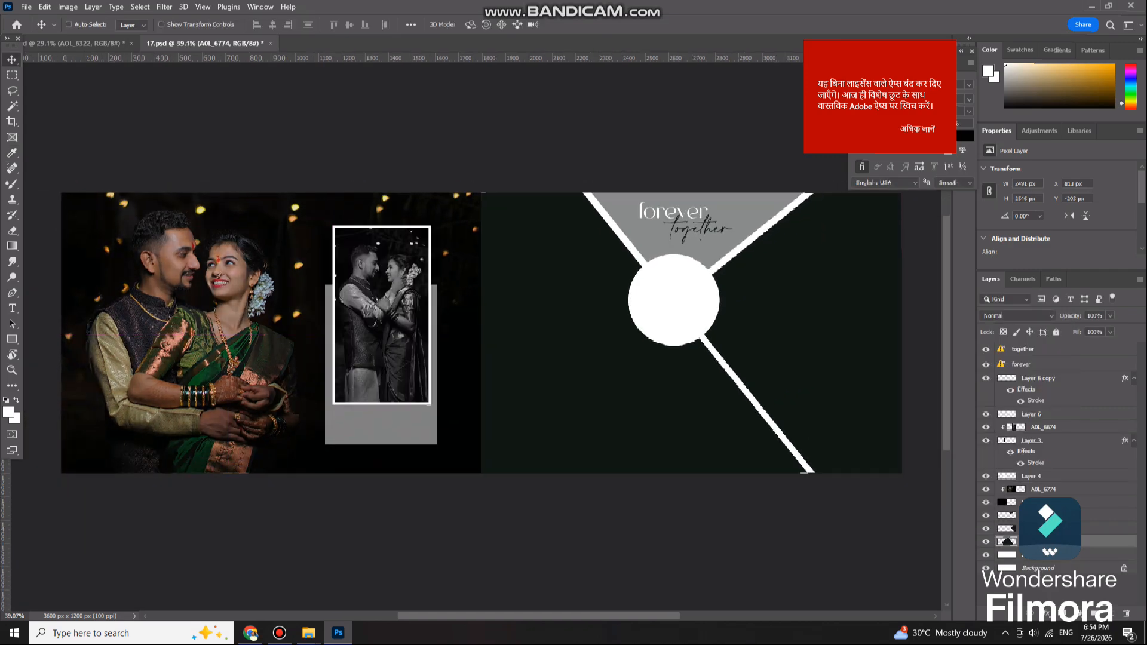
pyautogui.moveTo(385, 334); pyautogui.dragTo(403, 332)
pyautogui.hotkey('ctrl', 'z')
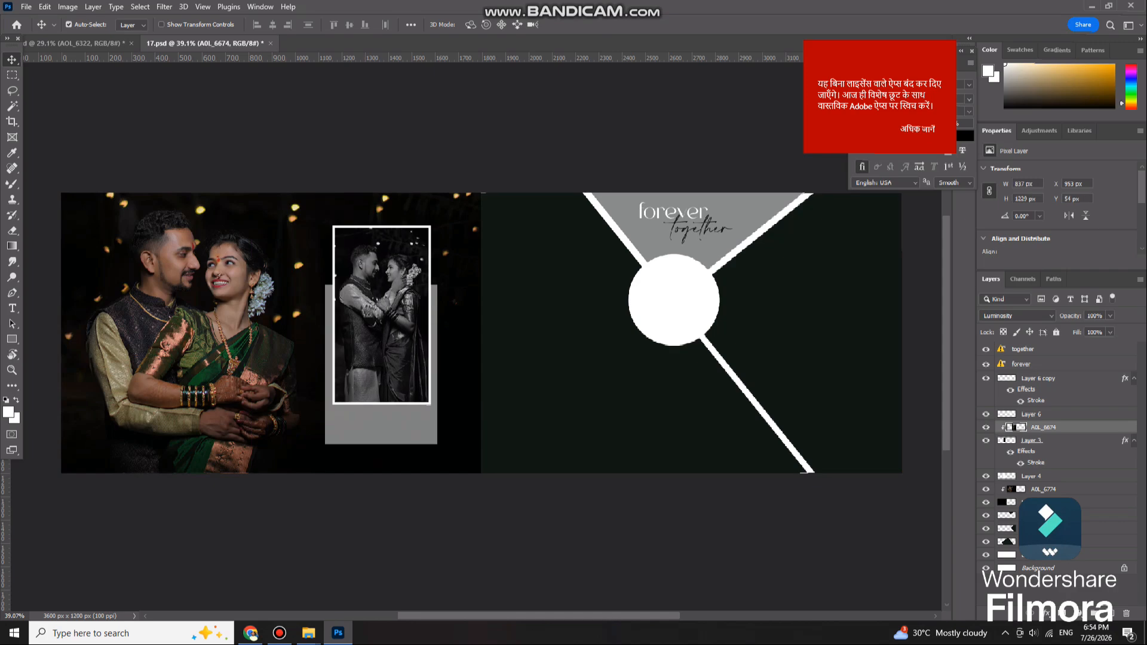
# Step: Restore the deleted faded couple photo on the right page and try shifting it, undoing the move
pyautogui.scroll(1, 427, 337)
pyautogui.scroll(3, 424, 325)
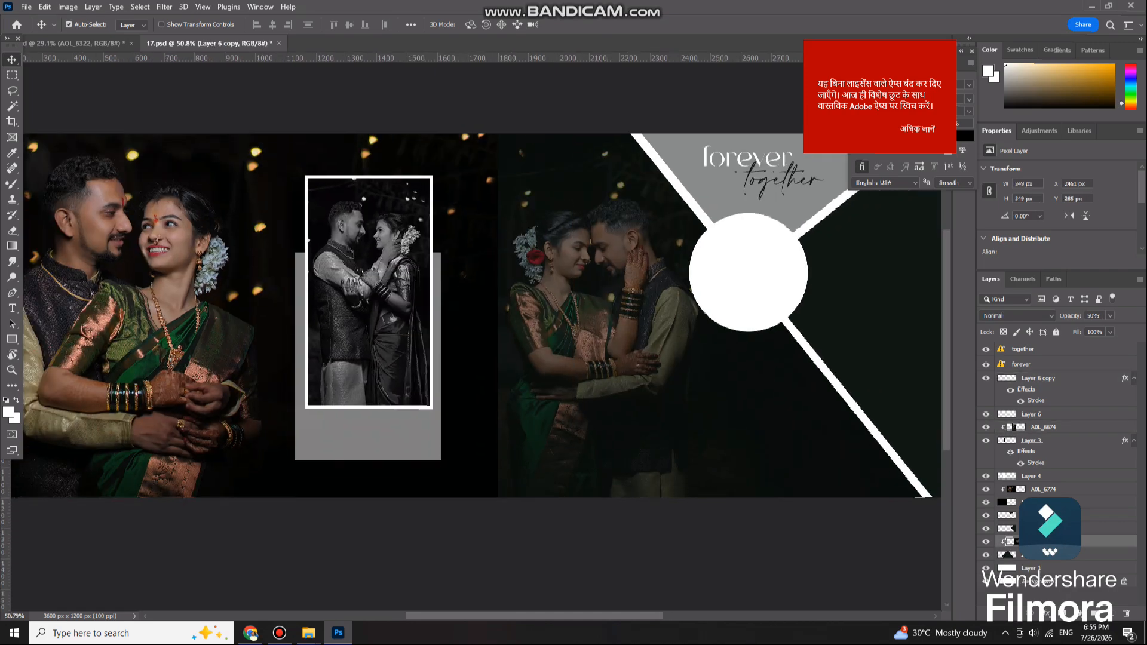
pyautogui.moveTo(590, 264); pyautogui.dragTo(616, 303)
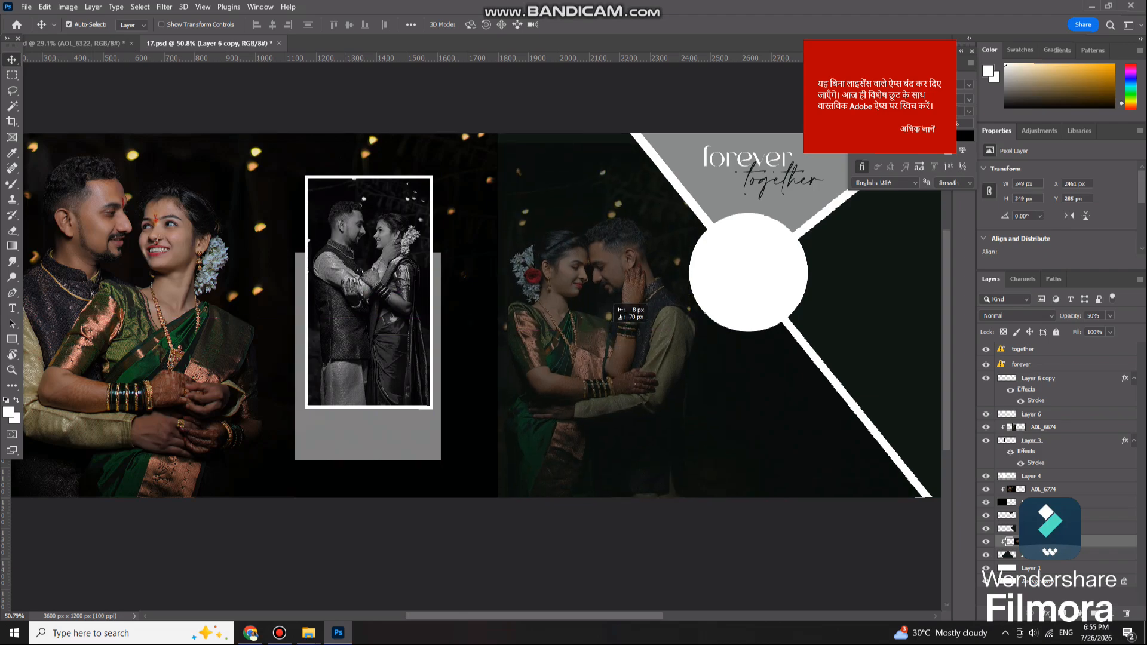
pyautogui.hotkey('ctrl', 'z')
pyautogui.scroll(-3, 508, 370)
pyautogui.scroll(1, 508, 370)
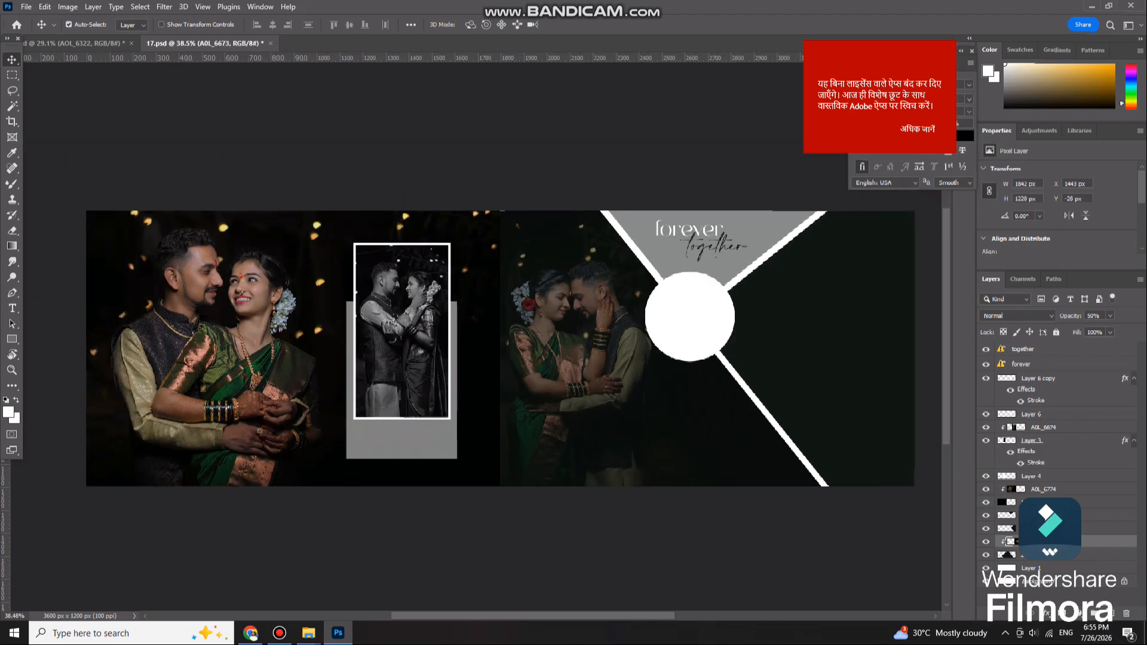
# Step: Restore the deleted grayscale photo in the circular frame and try shifting it inside the circle
pyautogui.hscroll(3, 591, 328)
pyautogui.scroll(1, 592, 329)
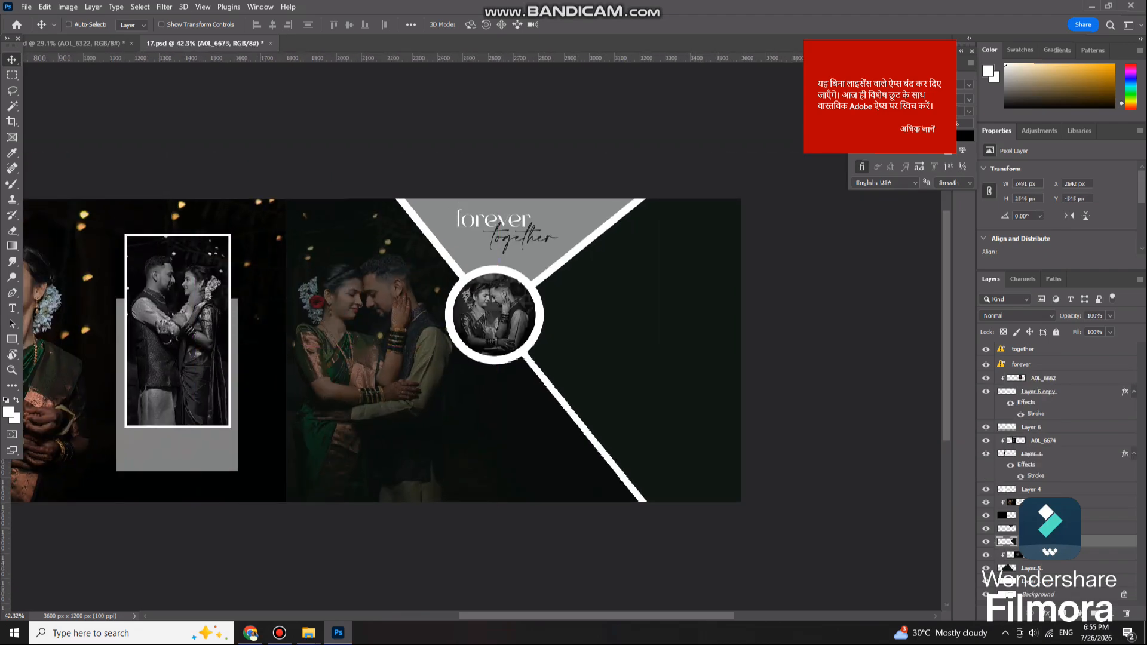
pyautogui.scroll(9, 499, 272)
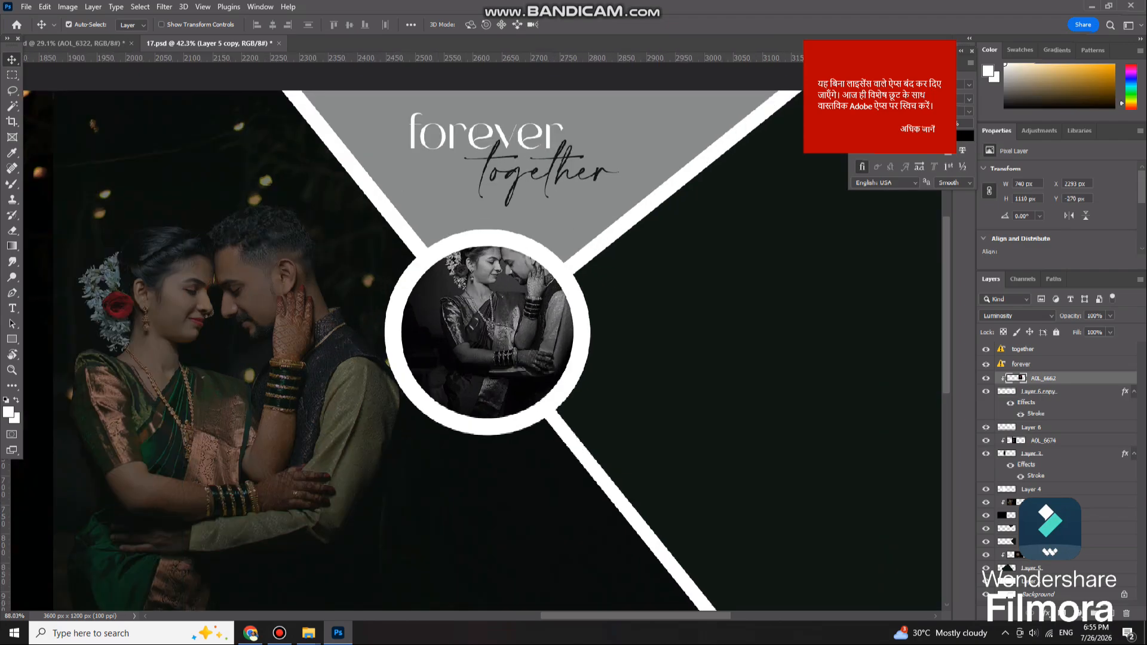
pyautogui.moveTo(552, 341); pyautogui.dragTo(508, 303)
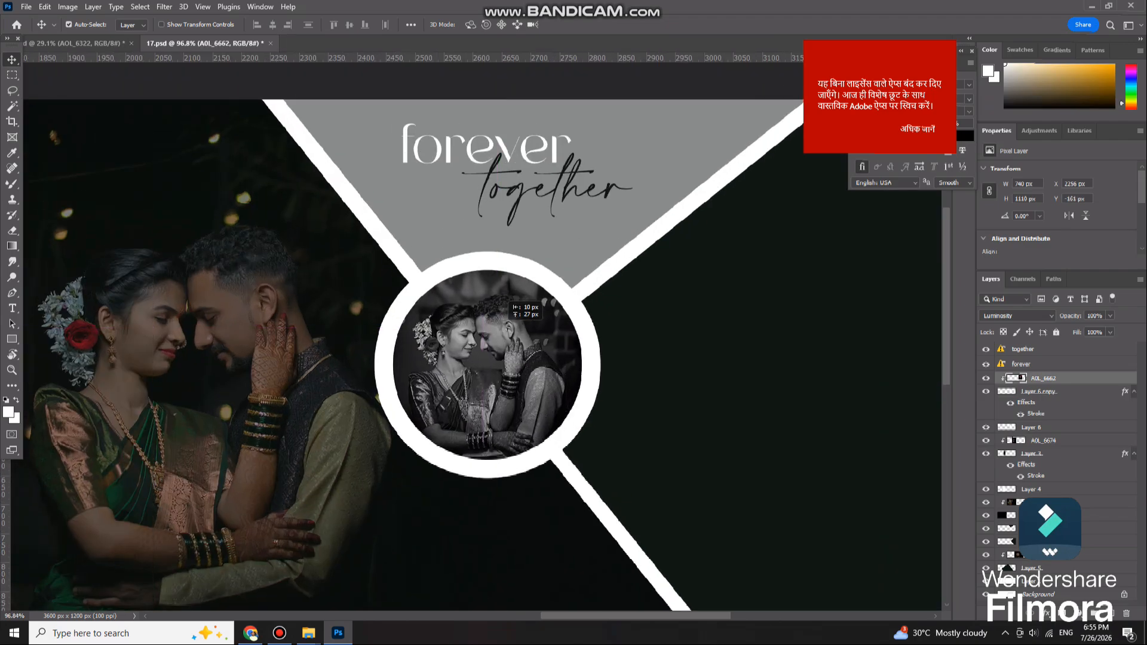
pyautogui.scroll(-9, 523, 317)
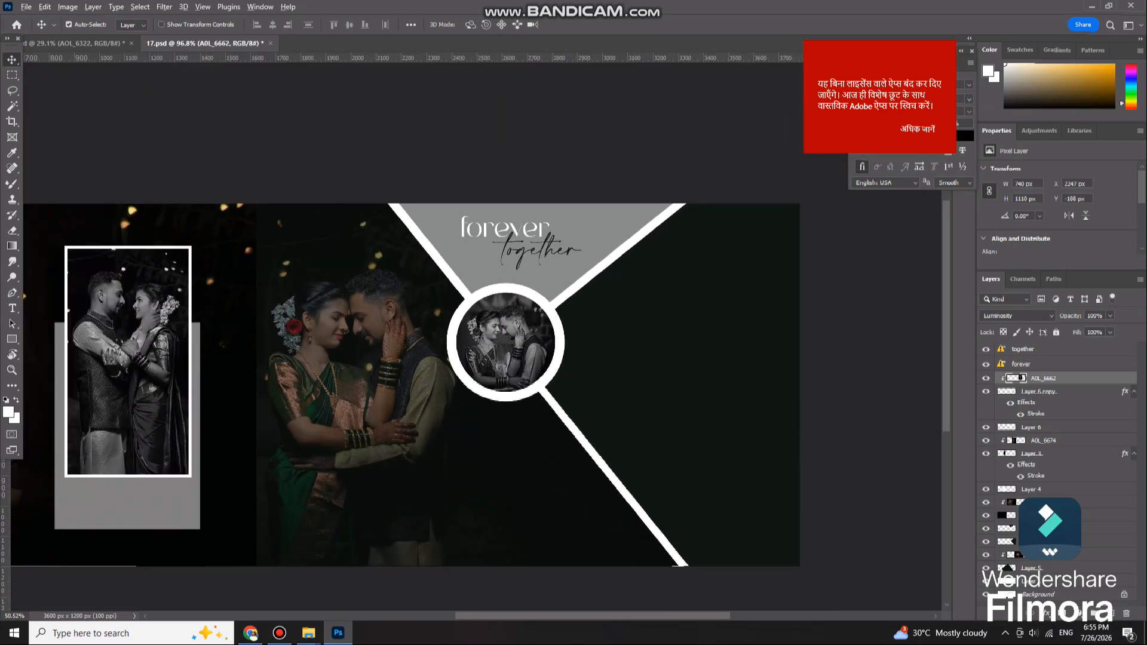
pyautogui.hscroll(1, 508, 335)
pyautogui.moveTo(413, 343); pyautogui.dragTo(413, 338)
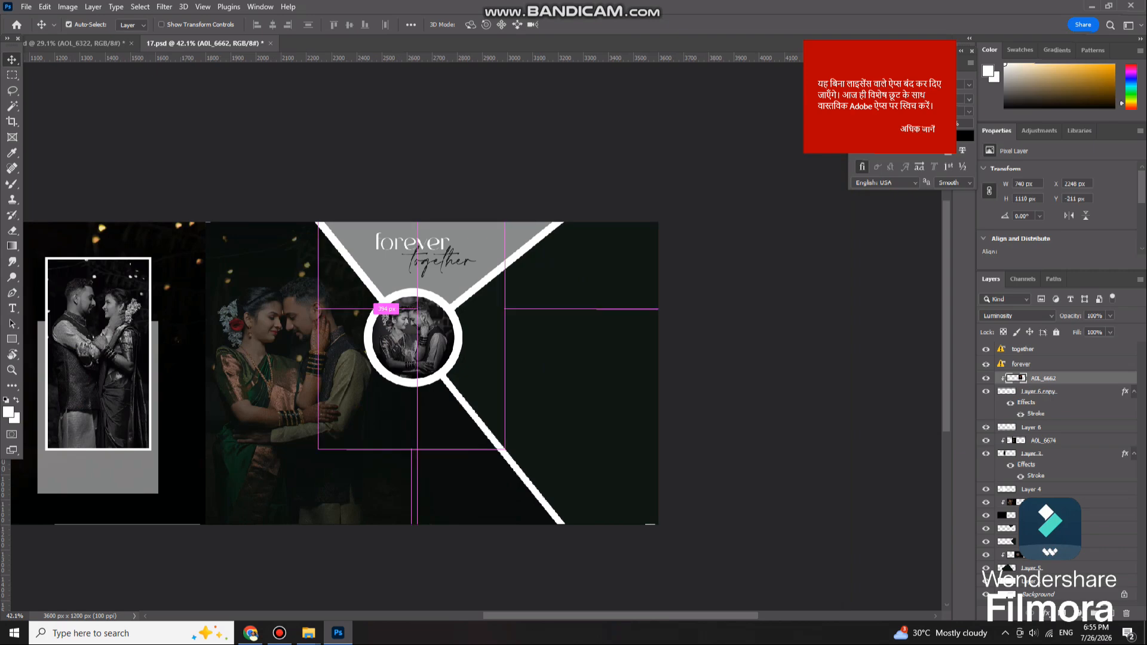
# Step: Restore the deleted colour photo in the right page's angled frame, try moving it, and undo the move
pyautogui.scroll(-1, 624, 244)
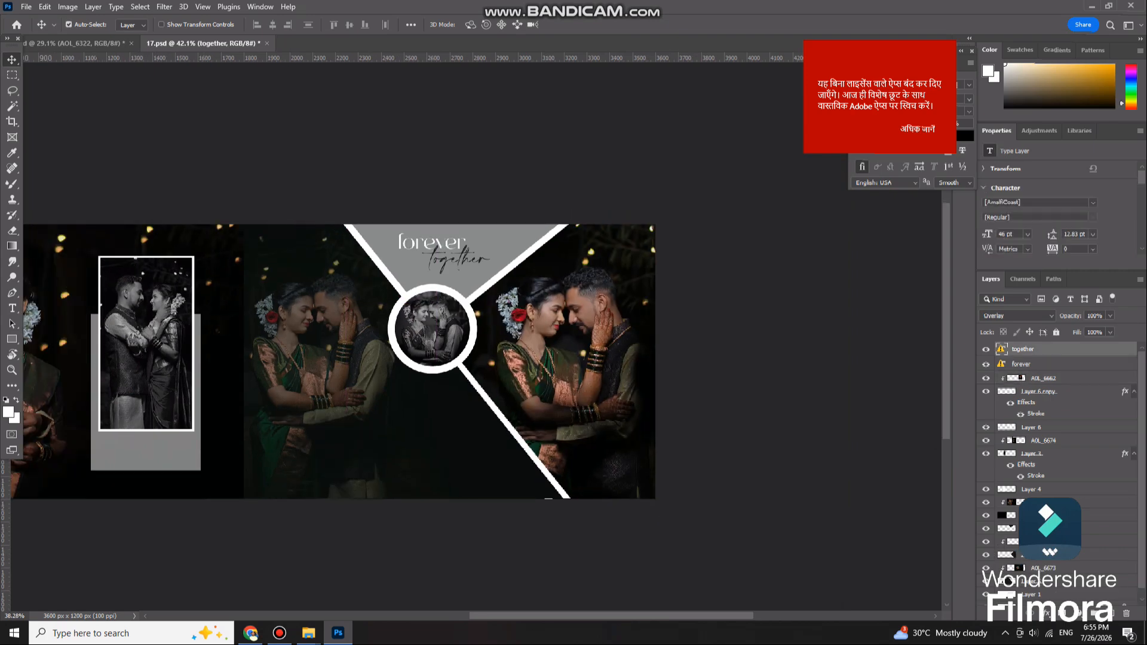
pyautogui.moveTo(624, 338); pyautogui.dragTo(564, 316)
pyautogui.hotkey('ctrl', 'z')
pyautogui.scroll(5, 580, 343)
pyautogui.hotkey('ctrl', 'z')
pyautogui.scroll(-1, 619, 306)
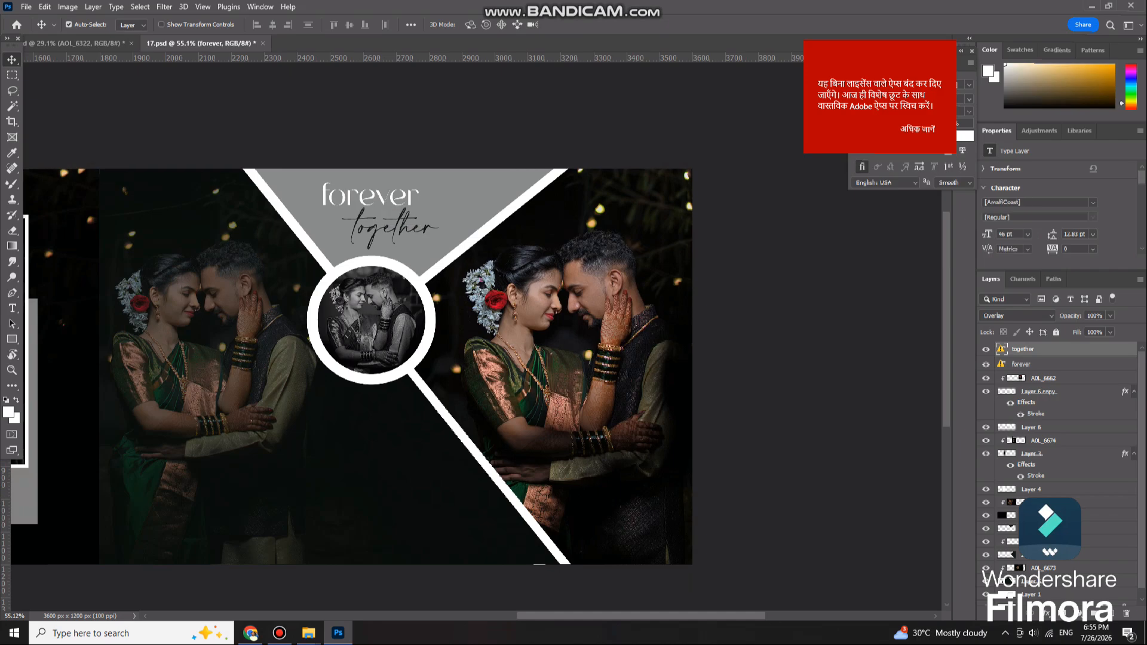
pyautogui.scroll(-2, 558, 200)
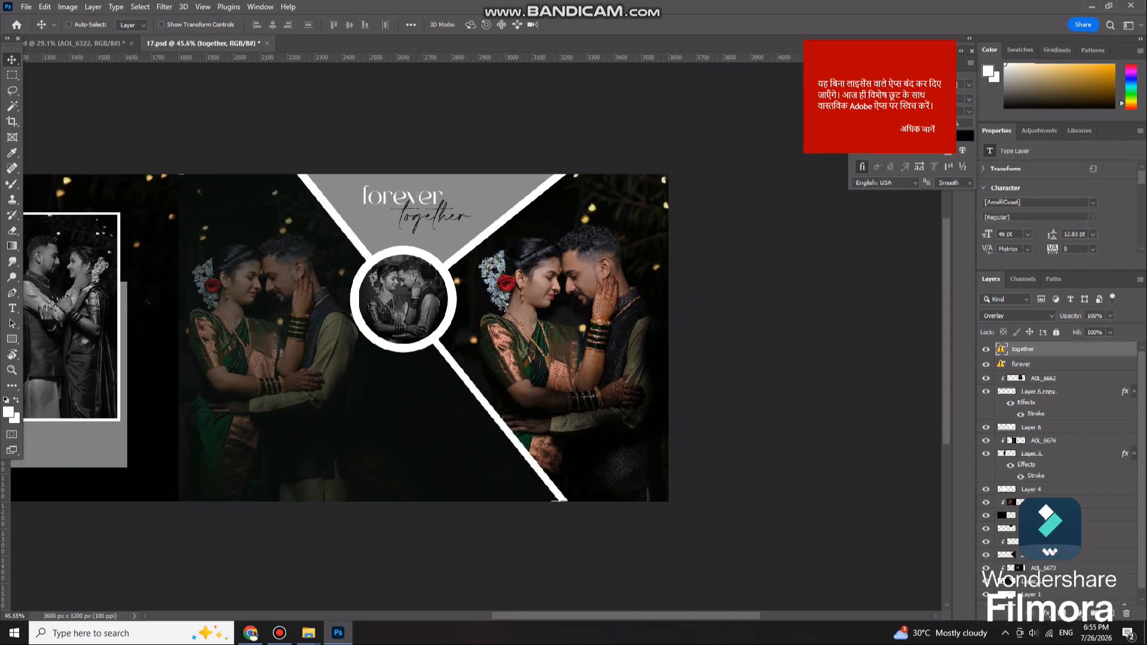
# Step: Try shifting the faded couple photo on the right page of spread 17 and undo the change
pyautogui.hscroll(-4, 561, 345)
pyautogui.scroll(-3, 561, 344)
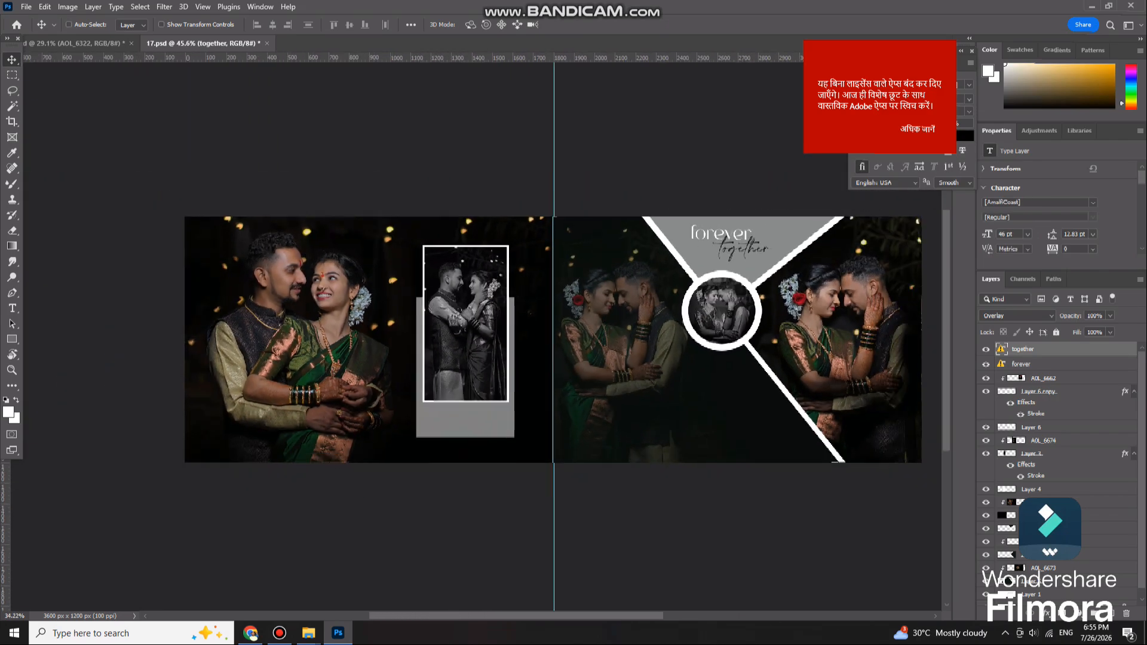
pyautogui.scroll(-2, 554, 339)
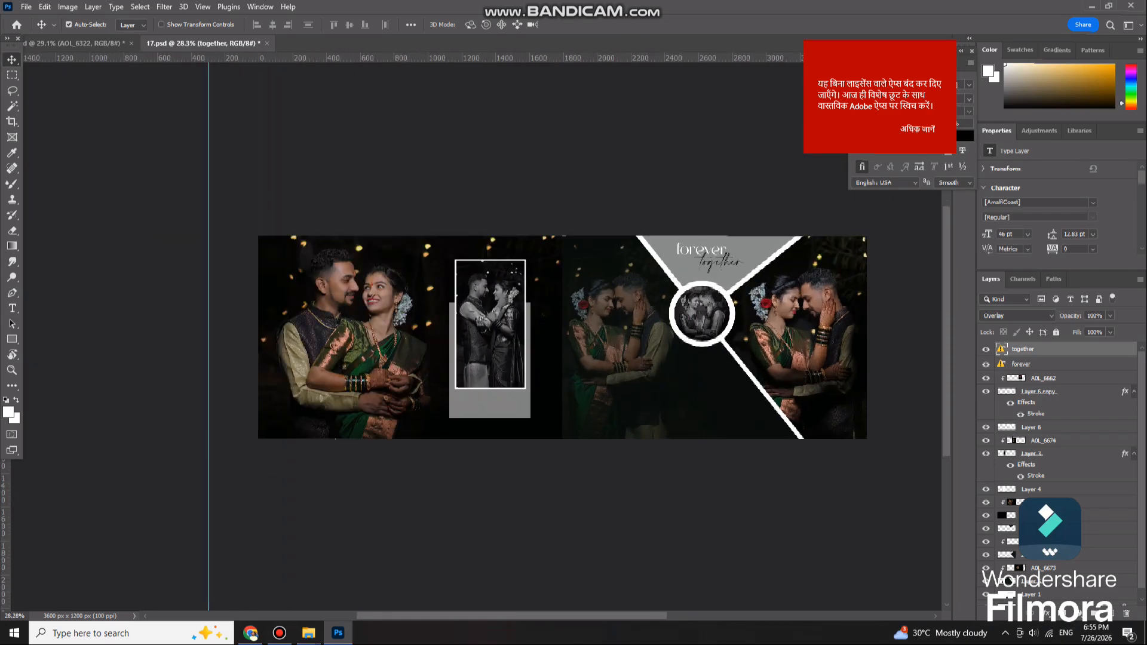
pyautogui.scroll(2, 562, 338)
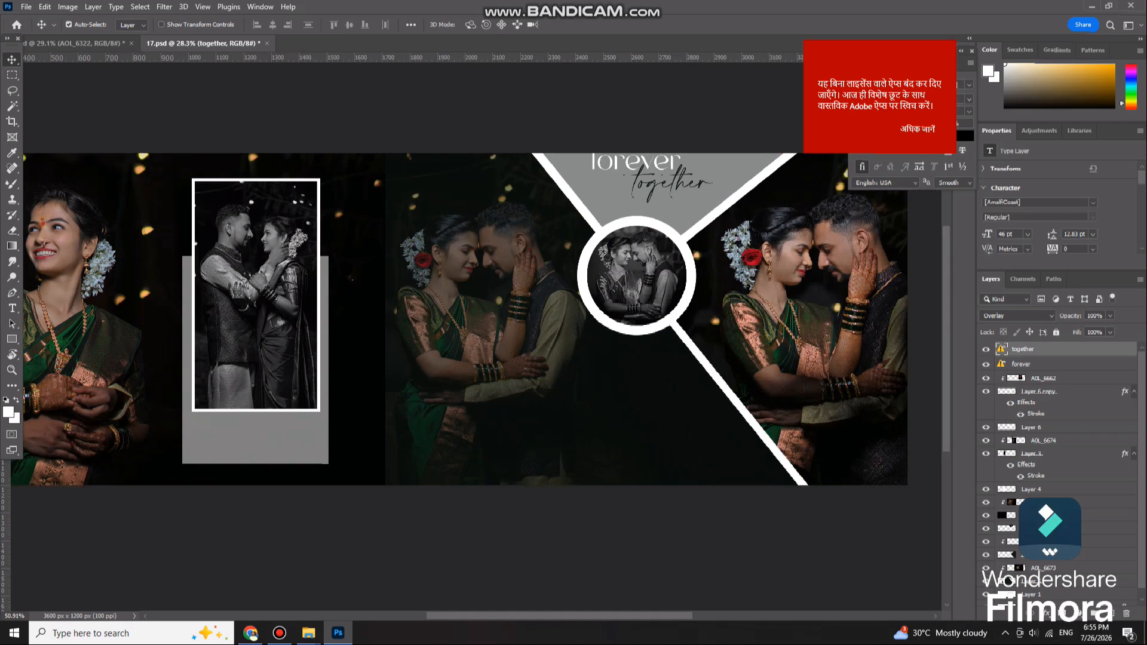
pyautogui.scroll(-2, 468, 319)
pyautogui.scroll(2, 467, 320)
pyautogui.moveTo(406, 293)
pyautogui.mouseDown()
pyautogui.moveTo(380, 286)
pyautogui.moveTo(416, 295)
pyautogui.mouseUp()
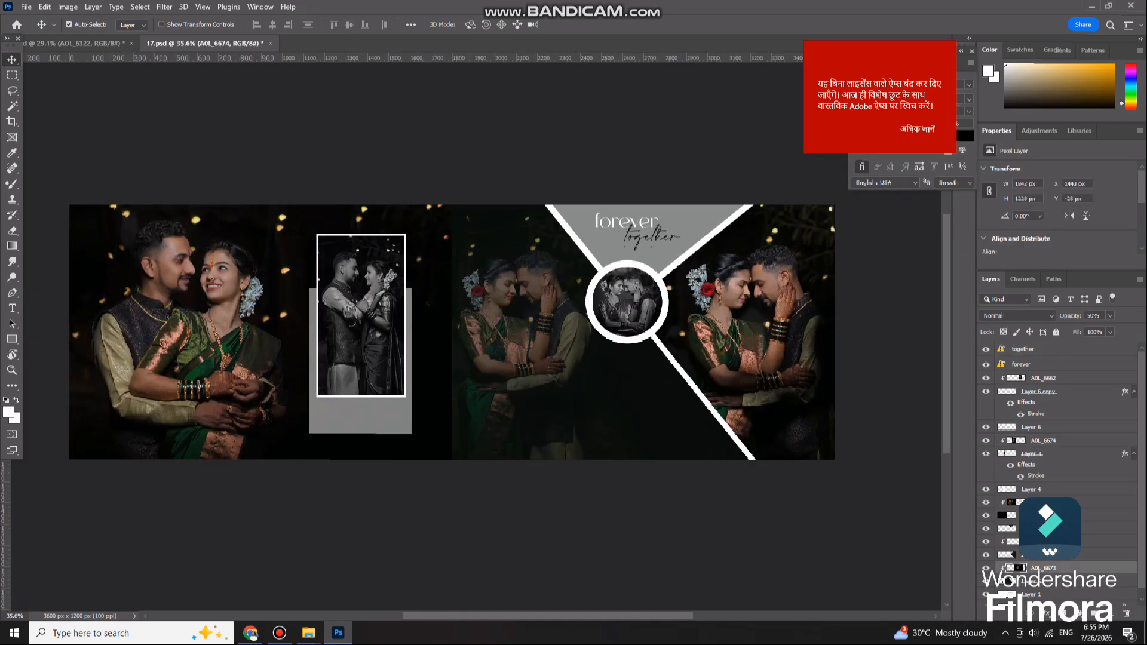
pyautogui.press('Delete')
pyautogui.hotkey('ctrl', 'z')
pyautogui.scroll(-3, 507, 329)
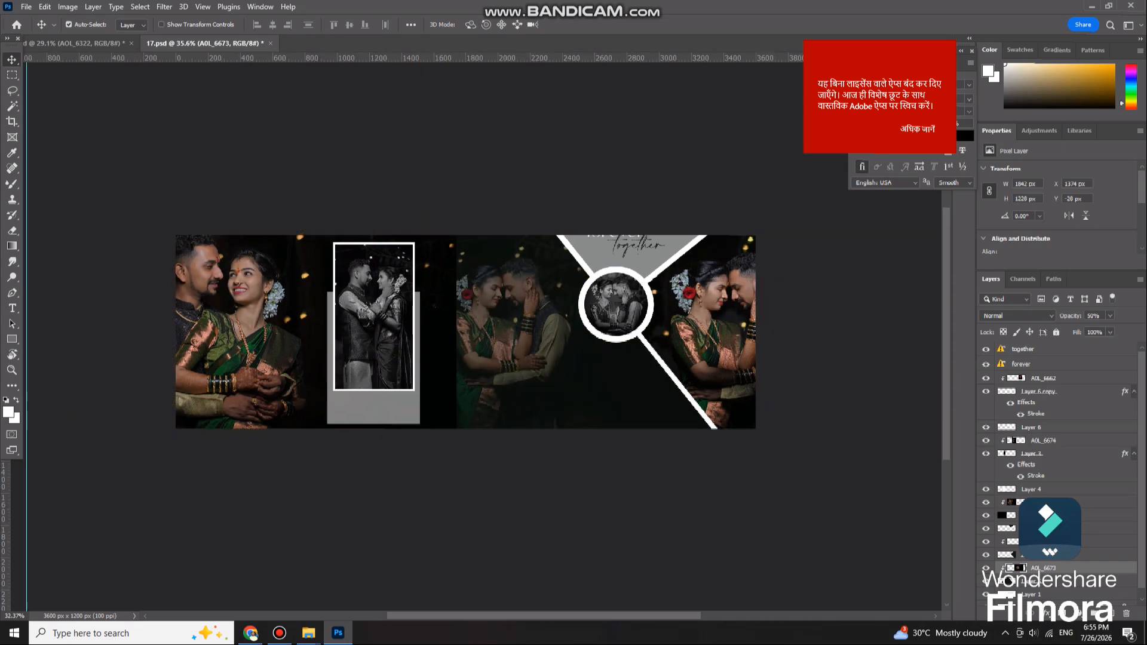
# Step: Switch to the Pictures folder window in File Explorer
pyautogui.moveTo(308, 632)
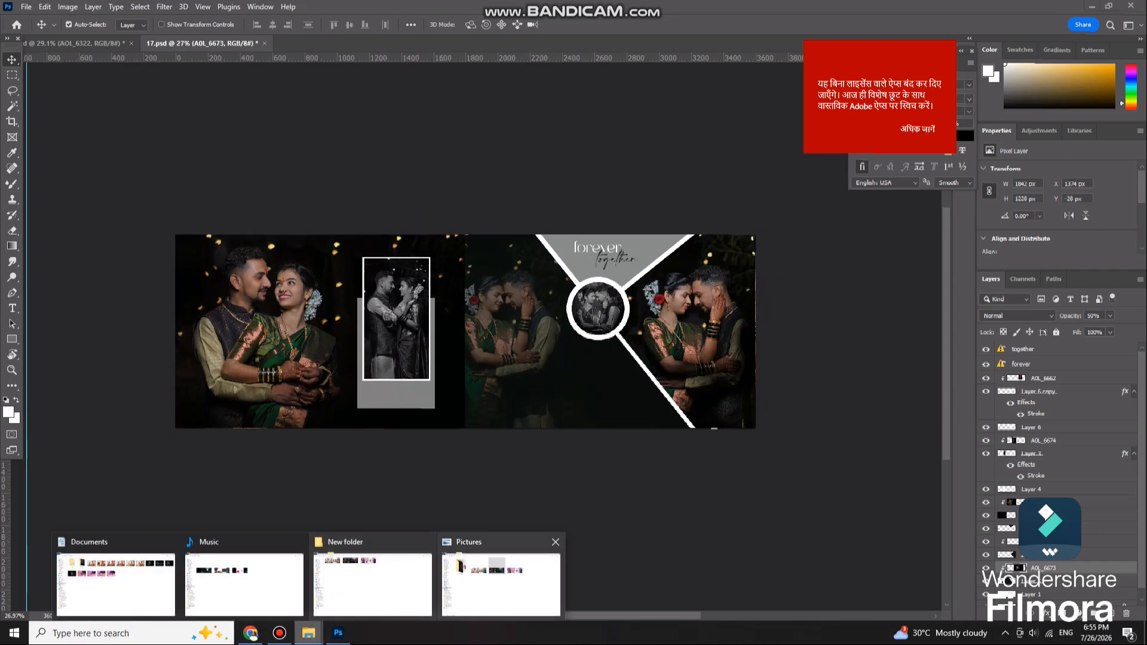
pyautogui.click(500, 584)
pyautogui.click(704, 162)
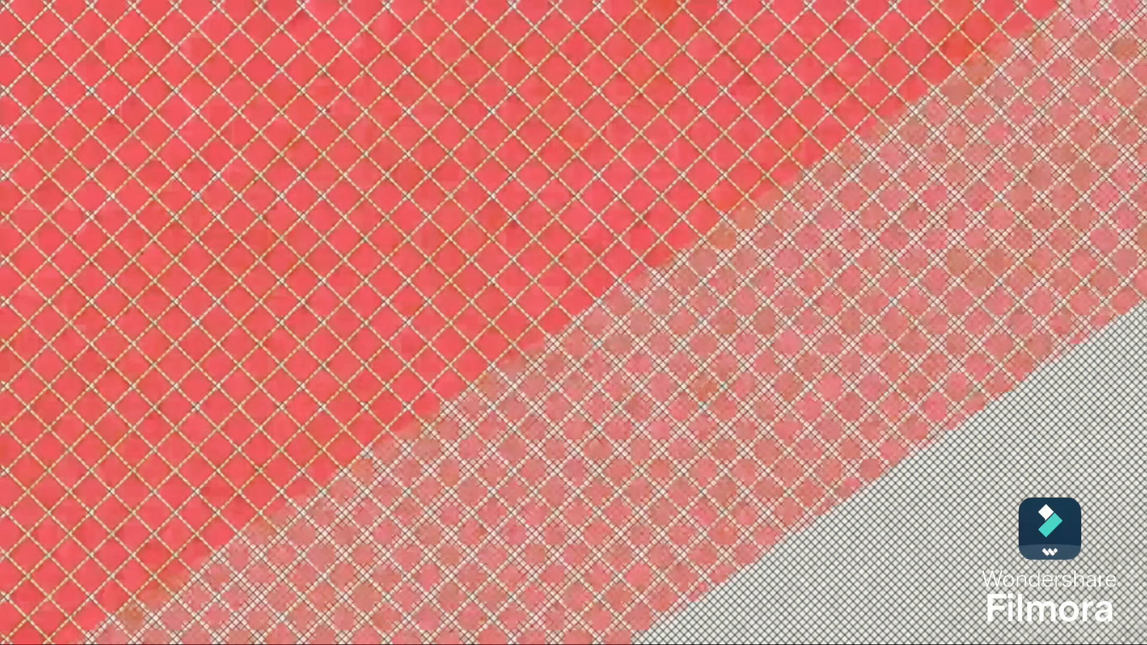